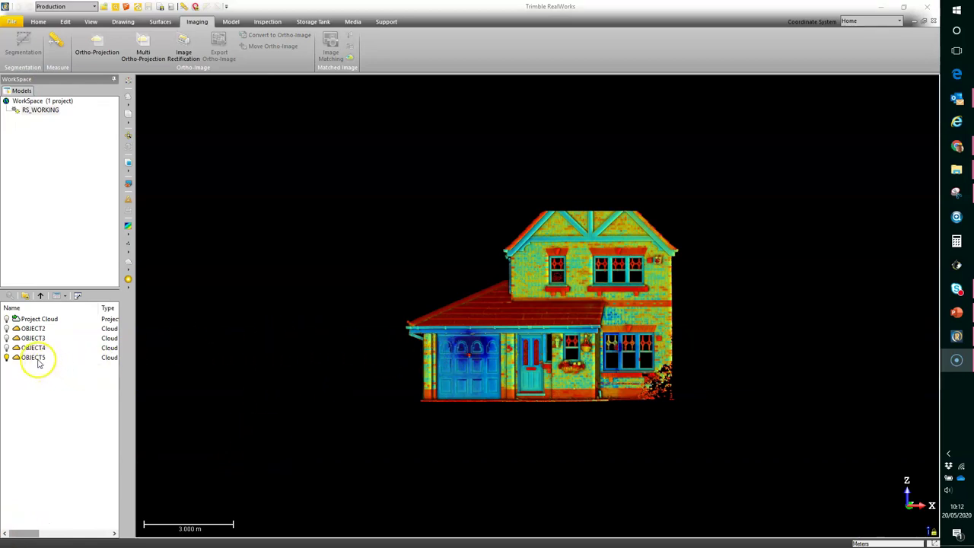
Examine the OBJECT5 point cloud of the house front from several angles, focusing on the garage and front door area
{"action": "mouse_move", "coordinate": [36, 363]}
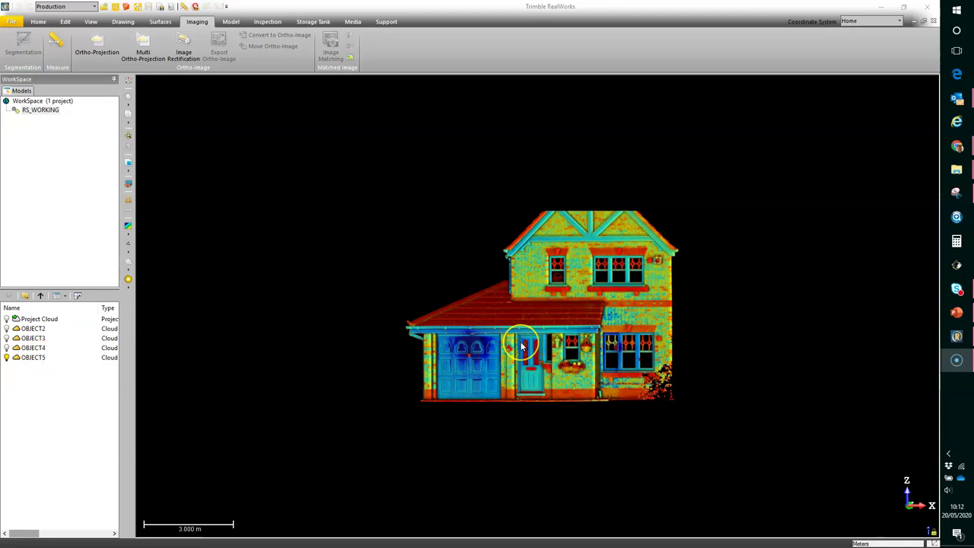
{"action": "mouse_move", "coordinate": [523, 347]}
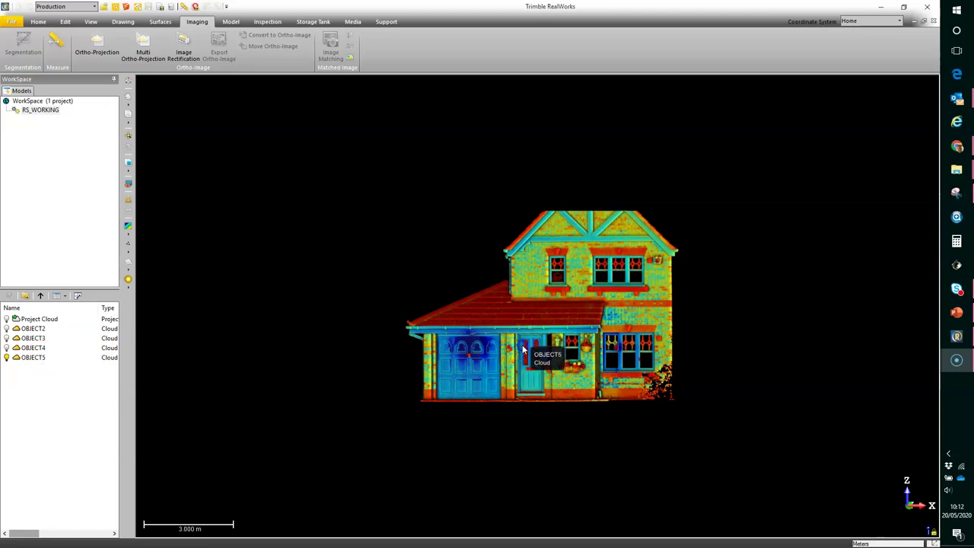
{"action": "left_click_drag", "start_coordinate": [524, 347], "coordinate": [543, 351]}
{"action": "scroll", "coordinate": [525, 339], "scroll_direction": "up", "scroll_amount": 1}
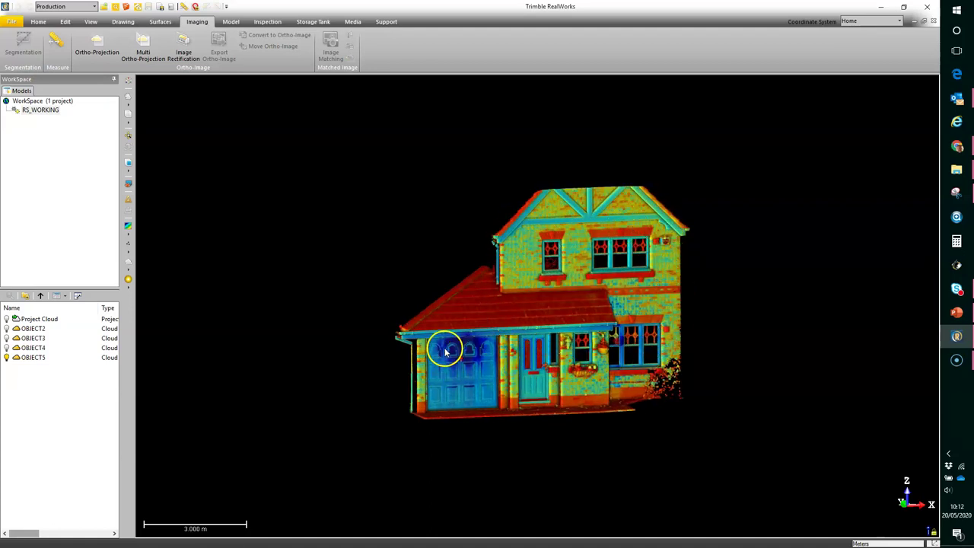
{"action": "left_click_drag", "start_coordinate": [435, 345], "coordinate": [424, 347]}
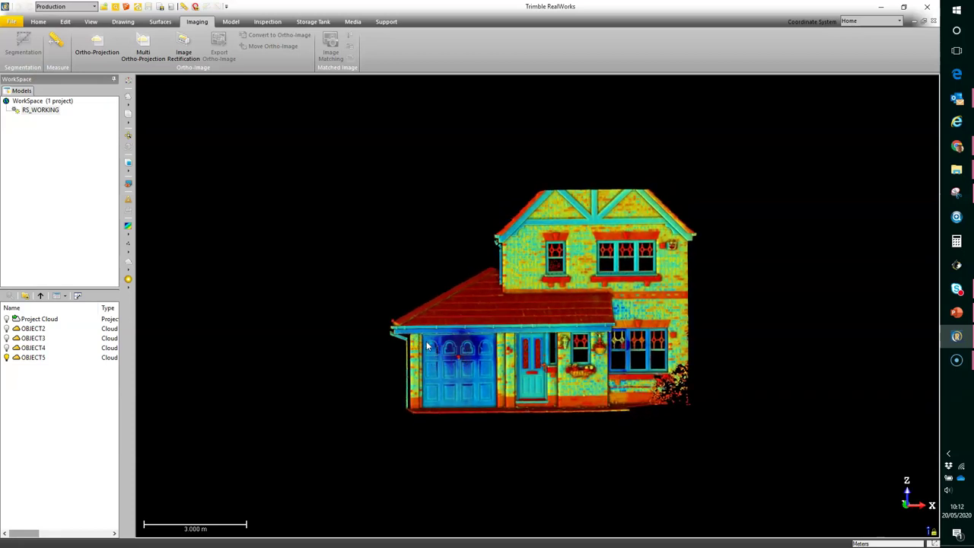
{"action": "scroll", "coordinate": [510, 348], "scroll_direction": "up", "scroll_amount": 4}
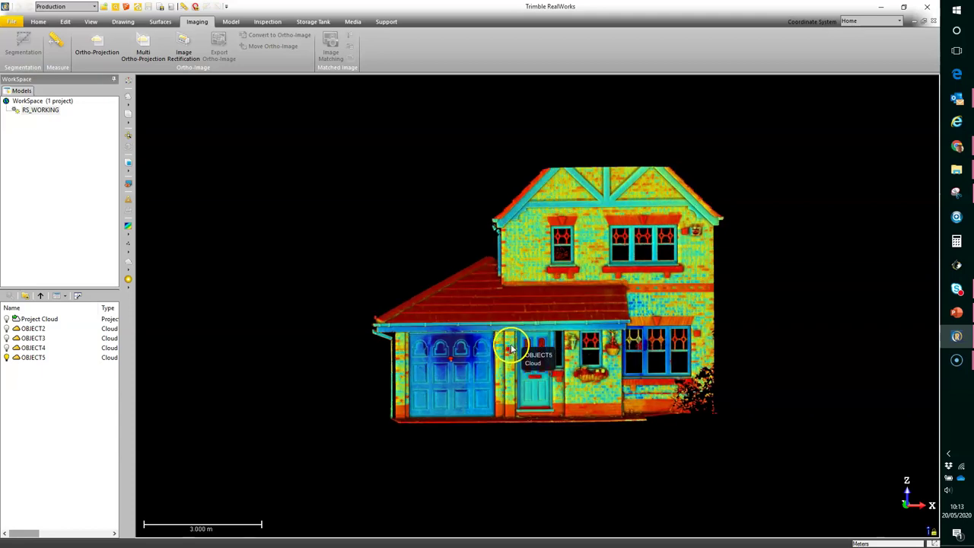
{"action": "scroll", "coordinate": [510, 350], "scroll_direction": "up", "scroll_amount": 5}
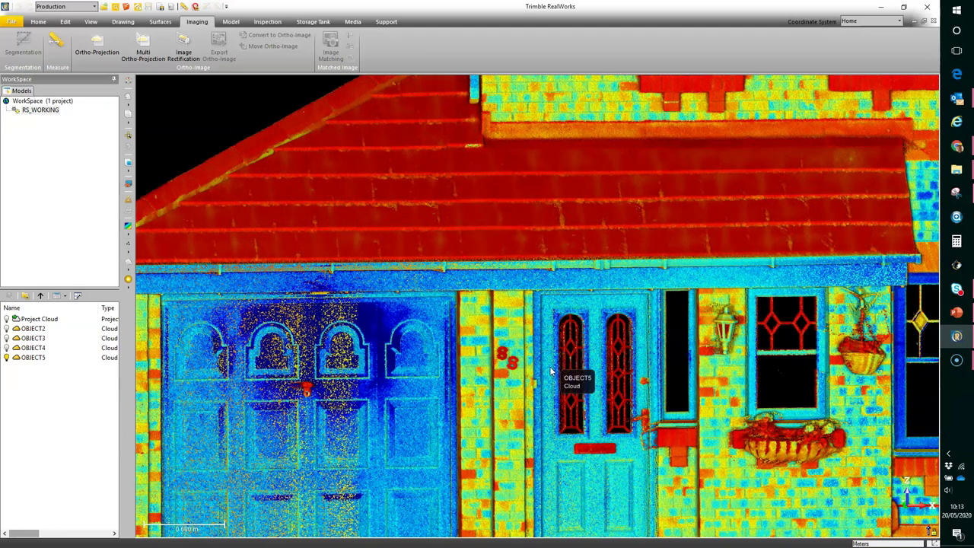
{"action": "middle_click_drag", "start_coordinate": [522, 368], "coordinate": [515, 342]}
Import both JPEG photos of the front door from the LANDSCAPE folder into the RS_WORKING project
{"action": "left_click", "coordinate": [38, 21]}
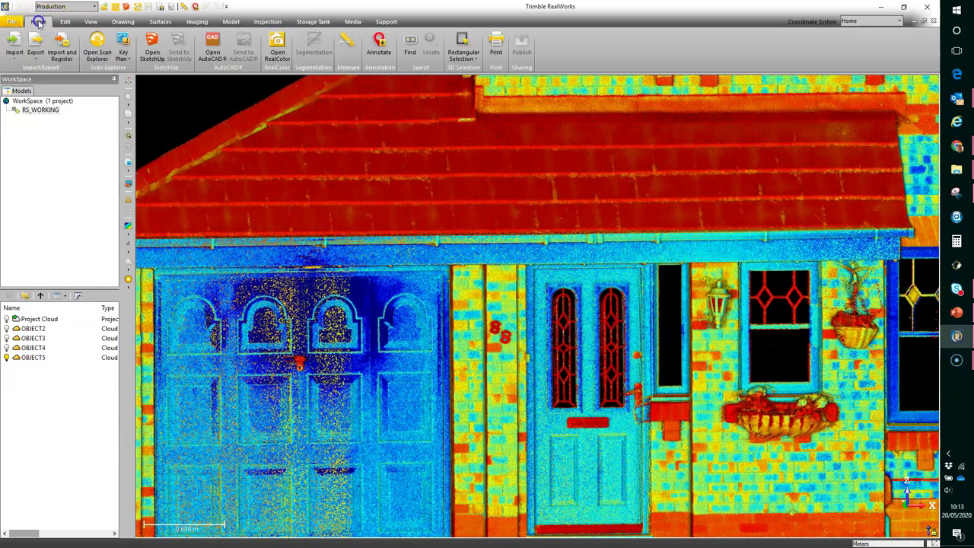
{"action": "left_click", "coordinate": [14, 58]}
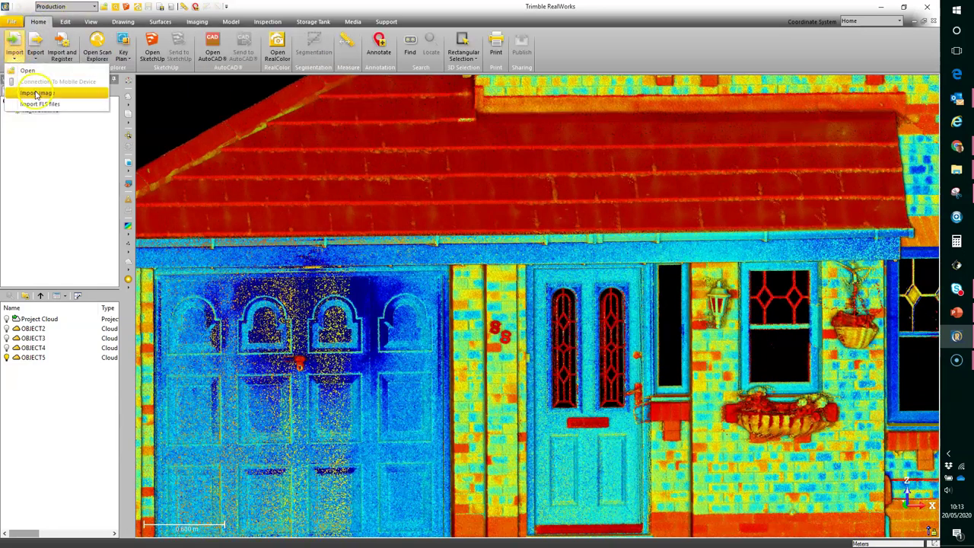
{"action": "left_click", "coordinate": [38, 93]}
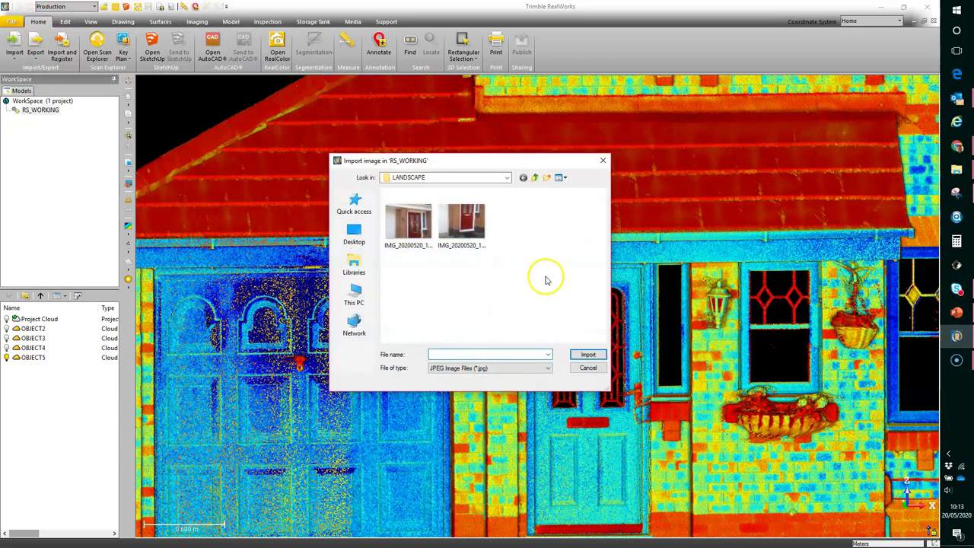
{"action": "left_click_drag", "start_coordinate": [527, 280], "coordinate": [412, 231]}
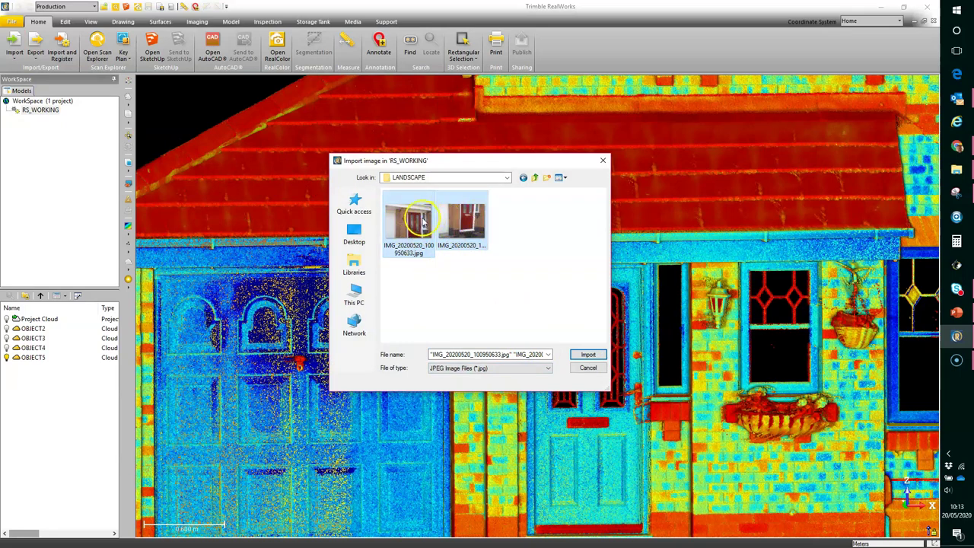
{"action": "left_click", "coordinate": [588, 355]}
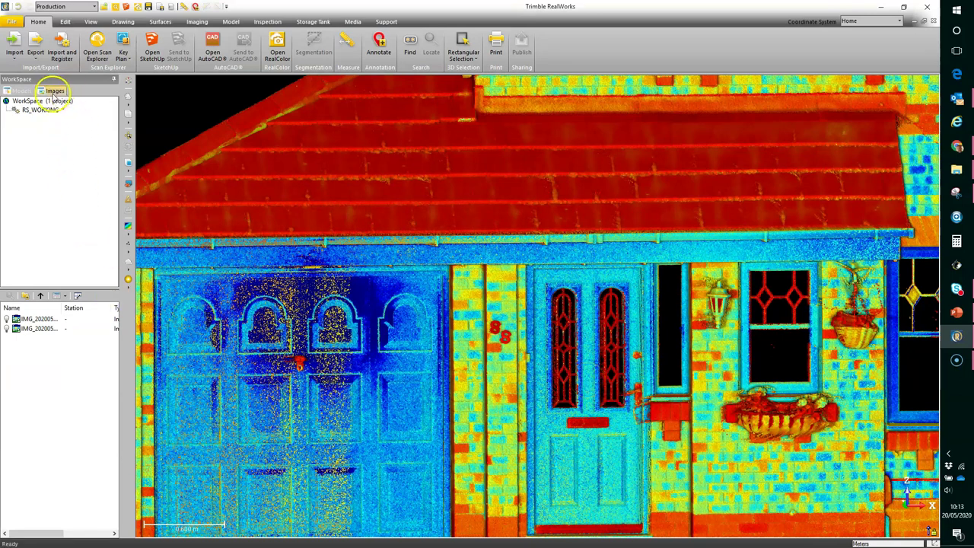
Preview the photo IMG_20200520_100950633 over the point cloud, hide it again, and start Image Matching with it
{"action": "left_click", "coordinate": [32, 331]}
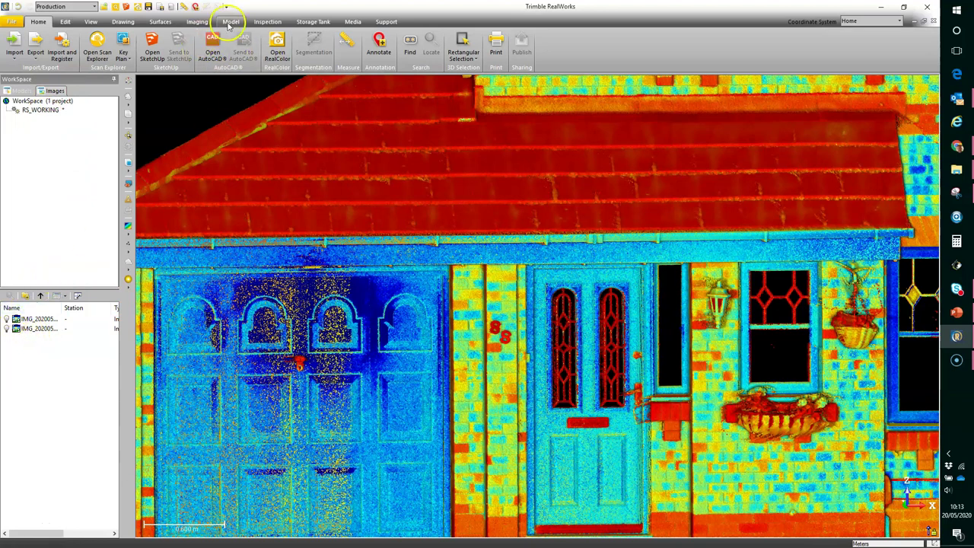
{"action": "left_click", "coordinate": [199, 22]}
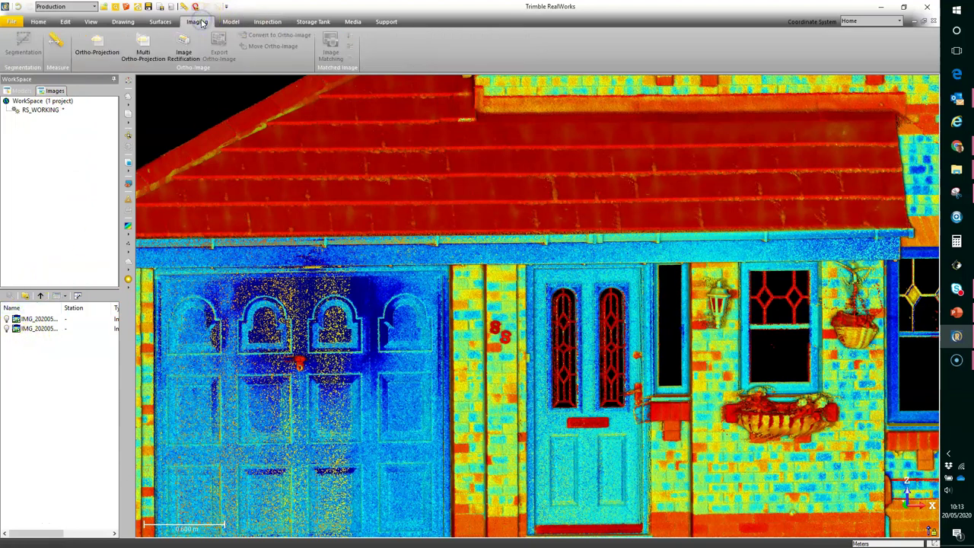
{"action": "left_click", "coordinate": [327, 41]}
{"action": "left_click", "coordinate": [169, 187]}
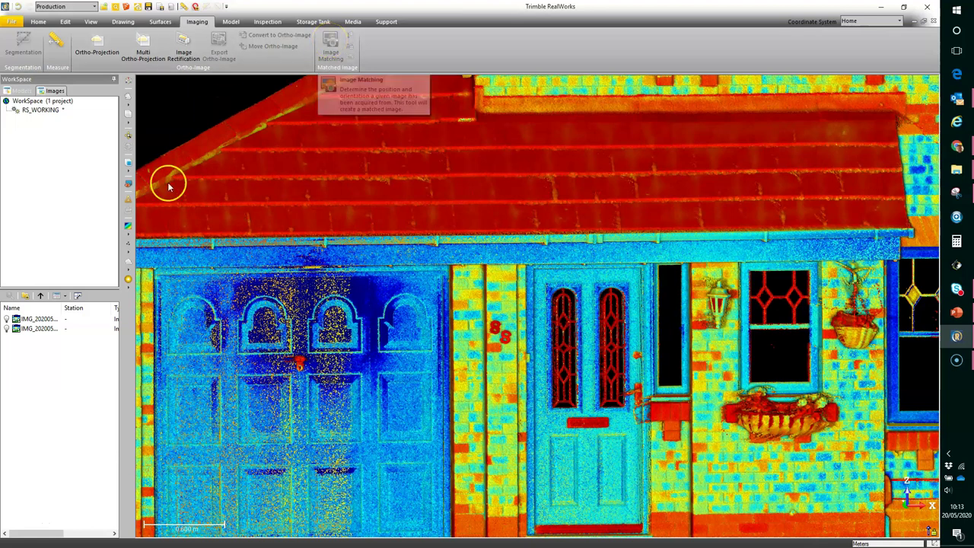
{"action": "left_click", "coordinate": [47, 320]}
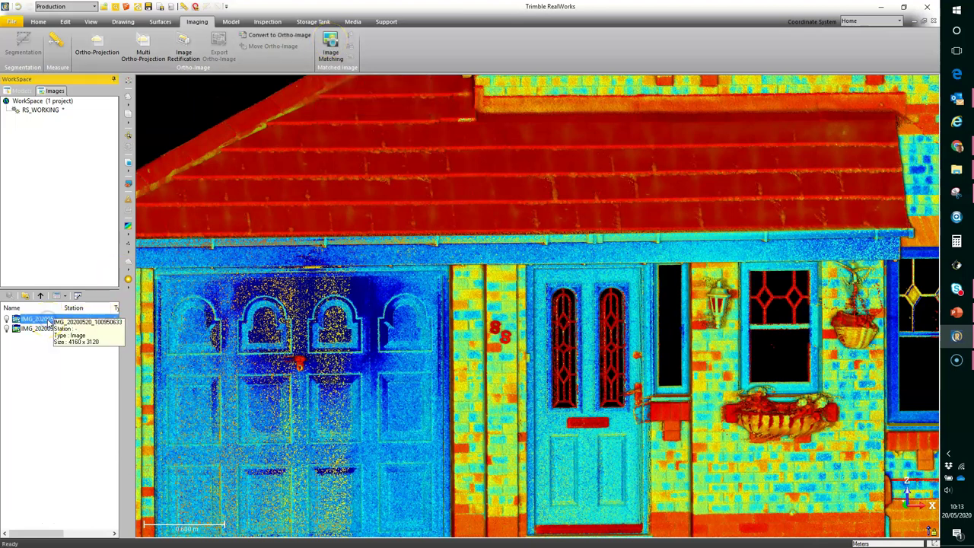
{"action": "left_click", "coordinate": [6, 320]}
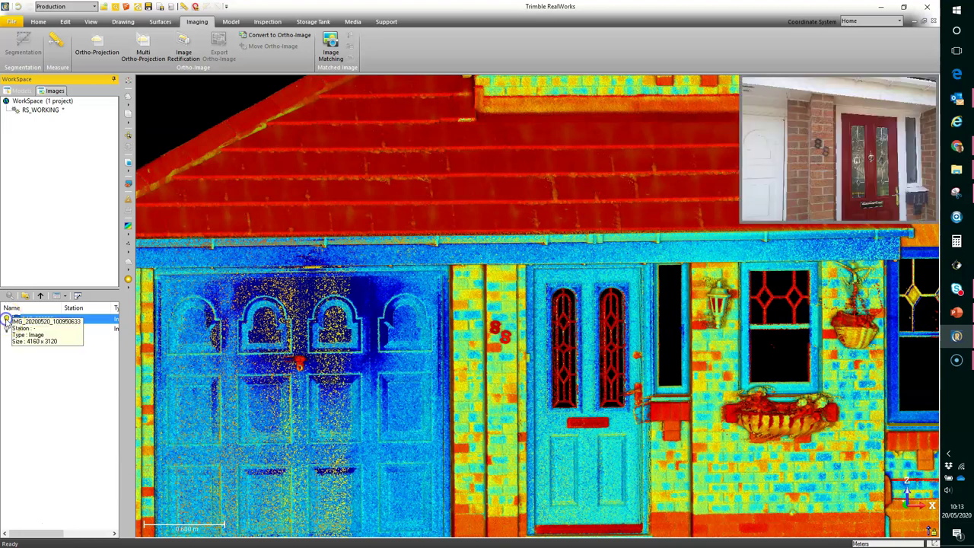
{"action": "left_click", "coordinate": [7, 320]}
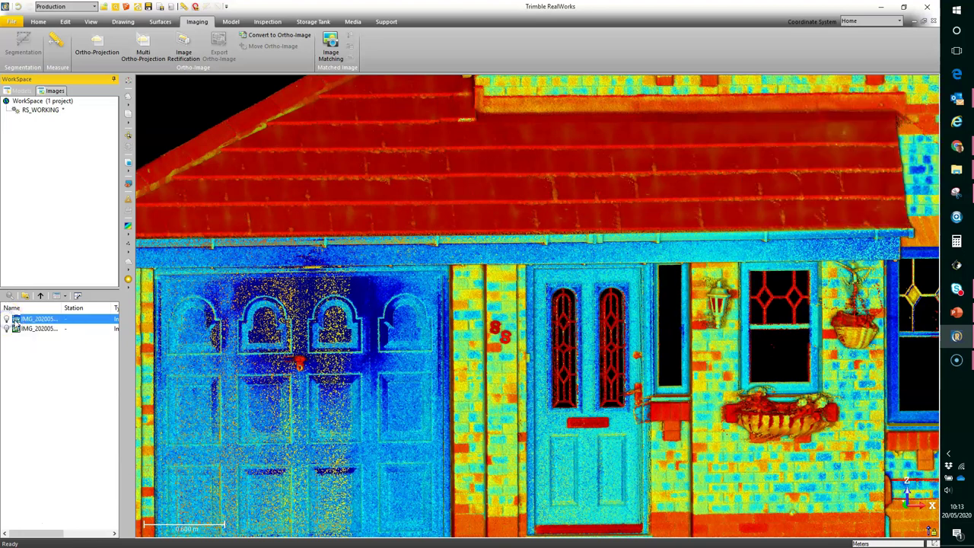
{"action": "left_click", "coordinate": [328, 44]}
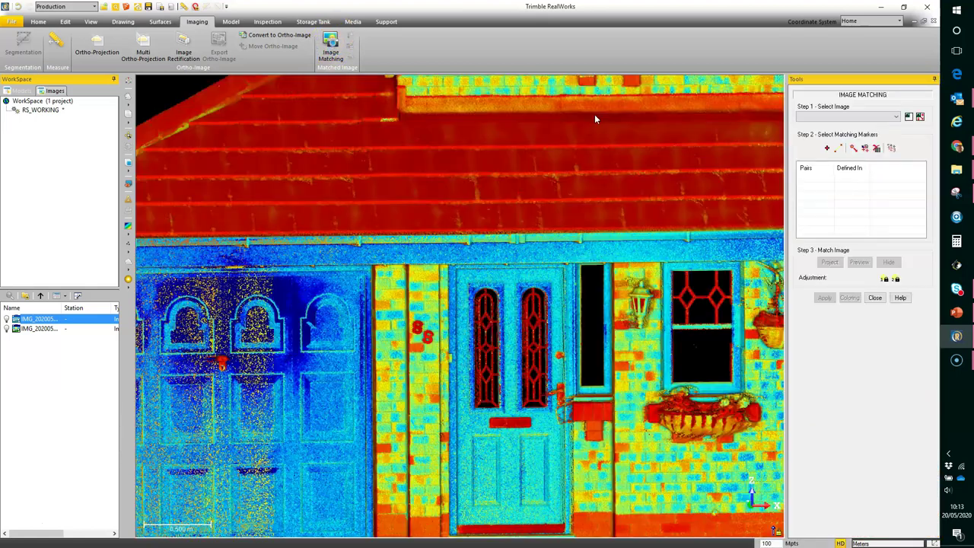
{"action": "left_click", "coordinate": [631, 114]}
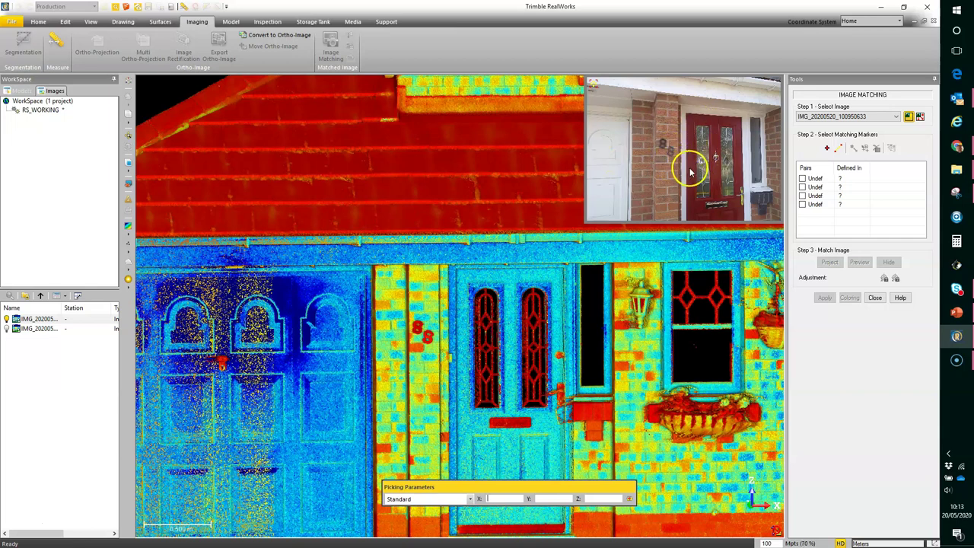
{"action": "mouse_move", "coordinate": [463, 343]}
{"action": "left_mouse_down"}
{"action": "mouse_move", "coordinate": [478, 348]}
{"action": "mouse_move", "coordinate": [467, 350]}
{"action": "left_mouse_up"}
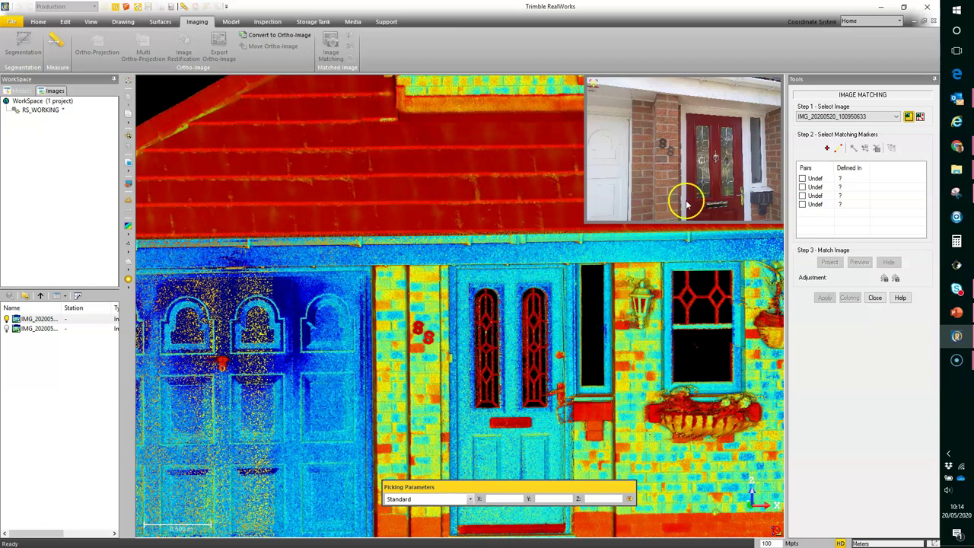
Define the first line pair along the bottom glass edge of the narrow window beside the door, in both point cloud and photo
{"action": "left_click", "coordinate": [838, 150]}
{"action": "left_click", "coordinate": [839, 149]}
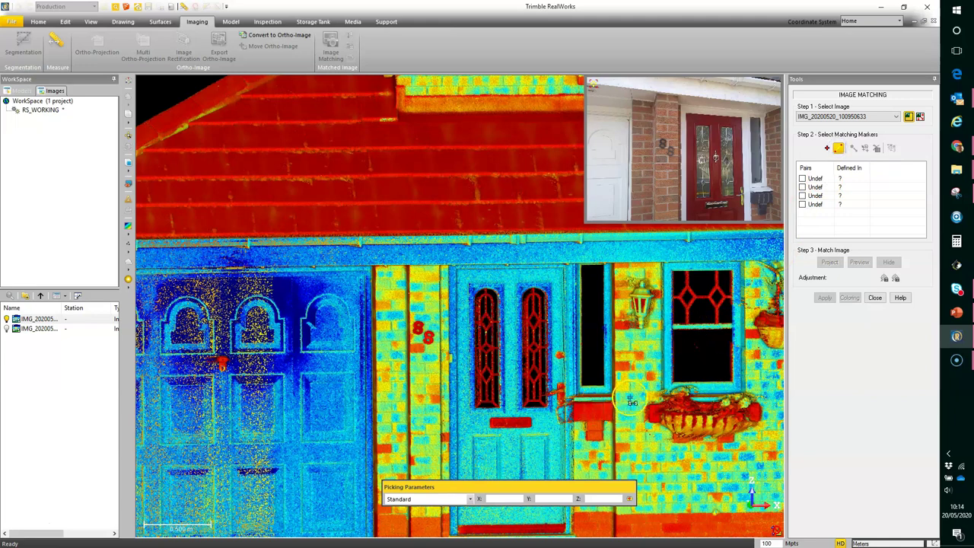
{"action": "scroll", "coordinate": [582, 391], "scroll_direction": "up", "scroll_amount": 4}
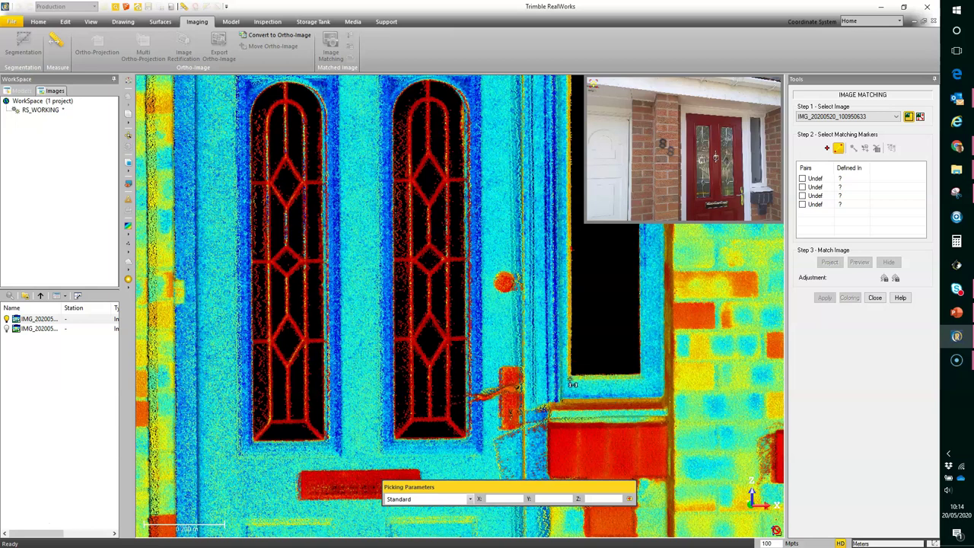
{"action": "left_click", "coordinate": [571, 380]}
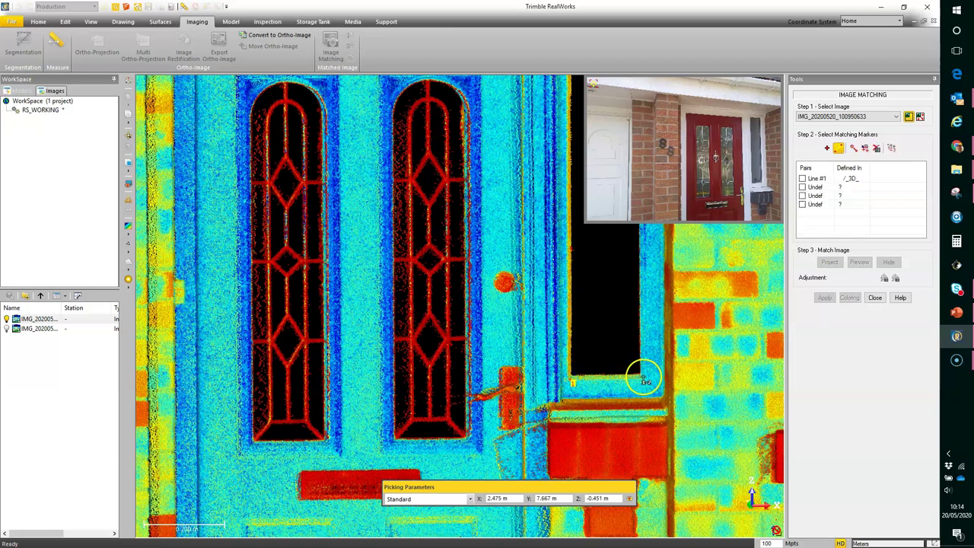
{"action": "left_click", "coordinate": [643, 380]}
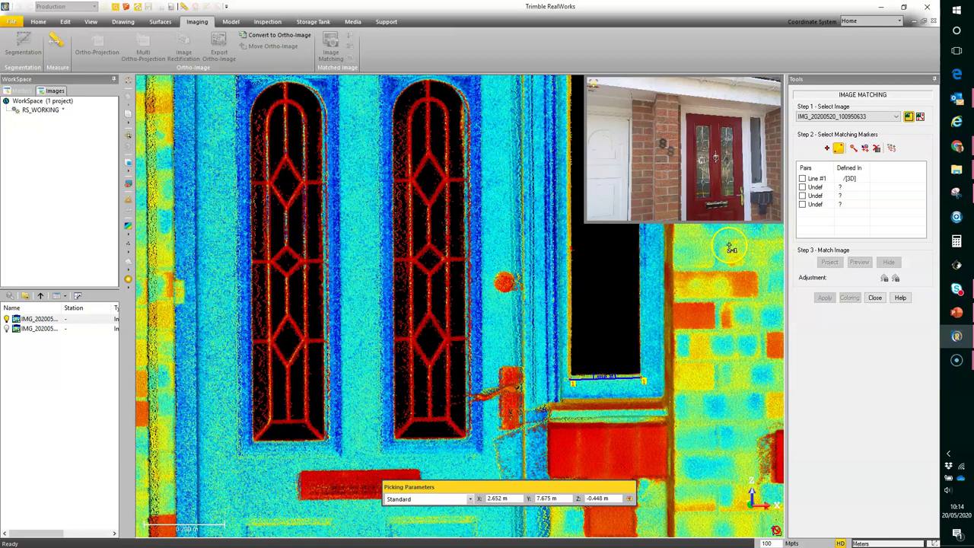
{"action": "left_click", "coordinate": [763, 207]}
{"action": "scroll", "coordinate": [763, 203], "scroll_direction": "up", "scroll_amount": 3}
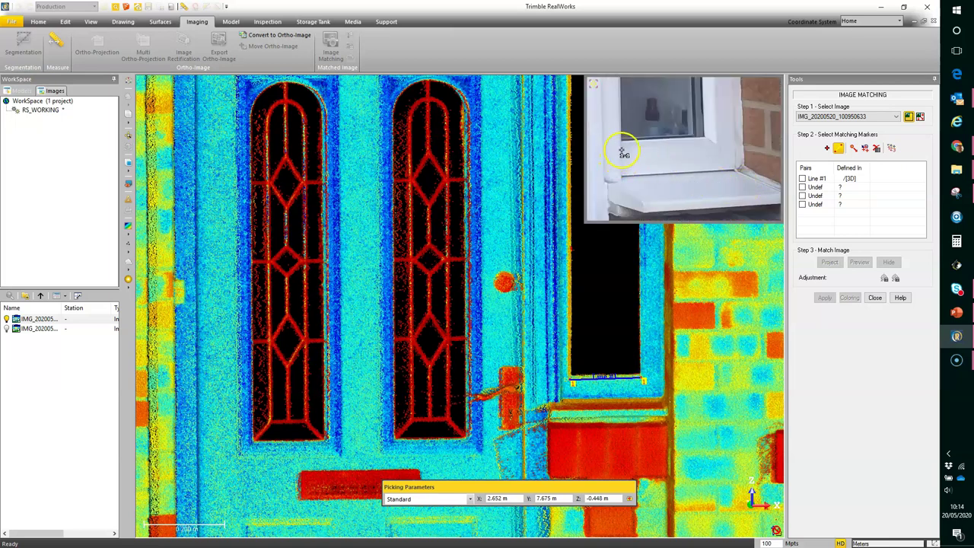
{"action": "left_click", "coordinate": [622, 146]}
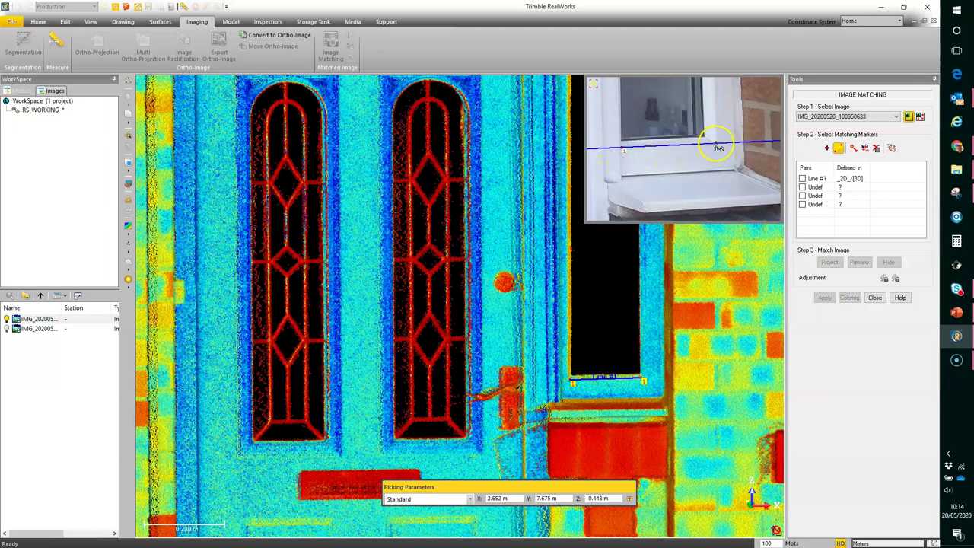
{"action": "left_click", "coordinate": [716, 145]}
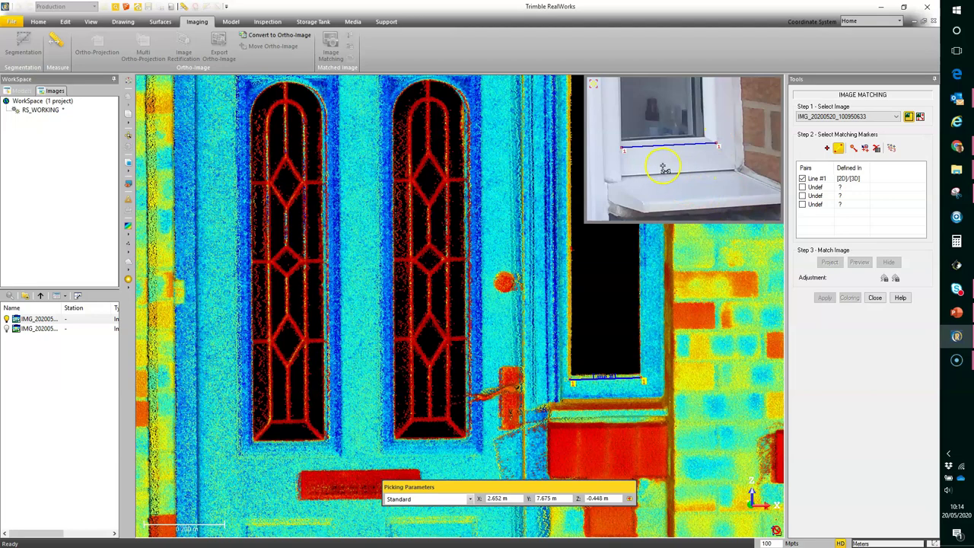
Define the second matching line in the photo along the vertical right glass edge of the narrow window, from bottom corner to top corner
{"action": "scroll", "coordinate": [544, 267], "scroll_direction": "down", "scroll_amount": 4}
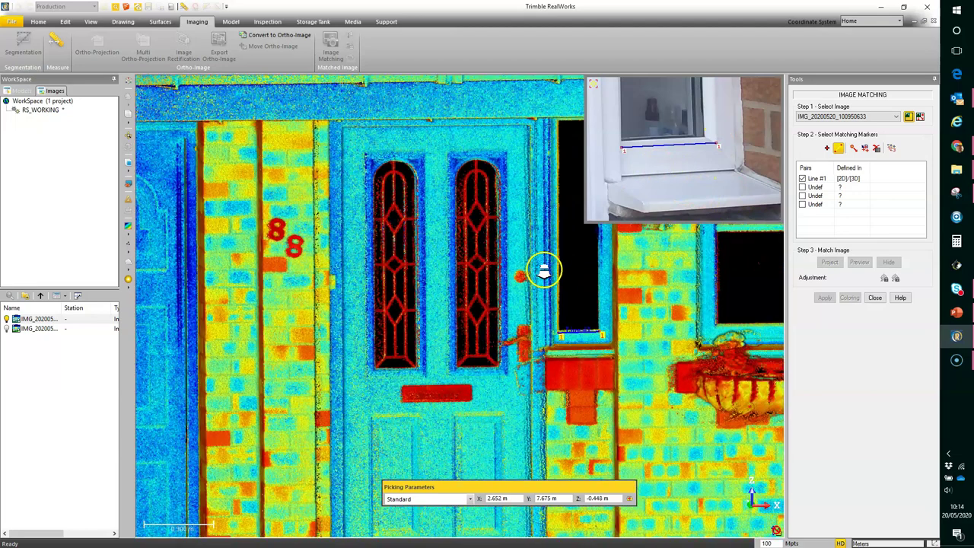
{"action": "middle_click_drag", "start_coordinate": [563, 256], "coordinate": [435, 293]}
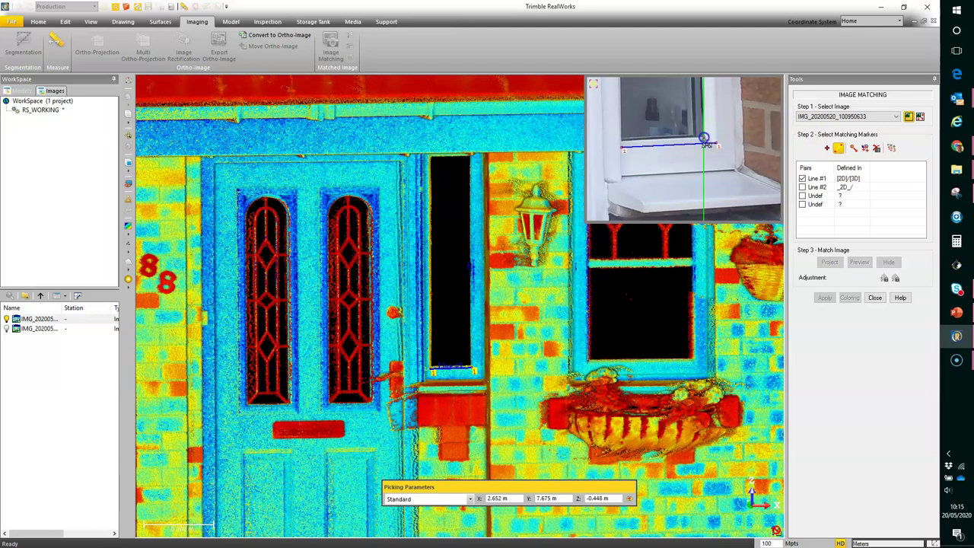
{"action": "scroll", "coordinate": [705, 140], "scroll_direction": "up", "scroll_amount": 5}
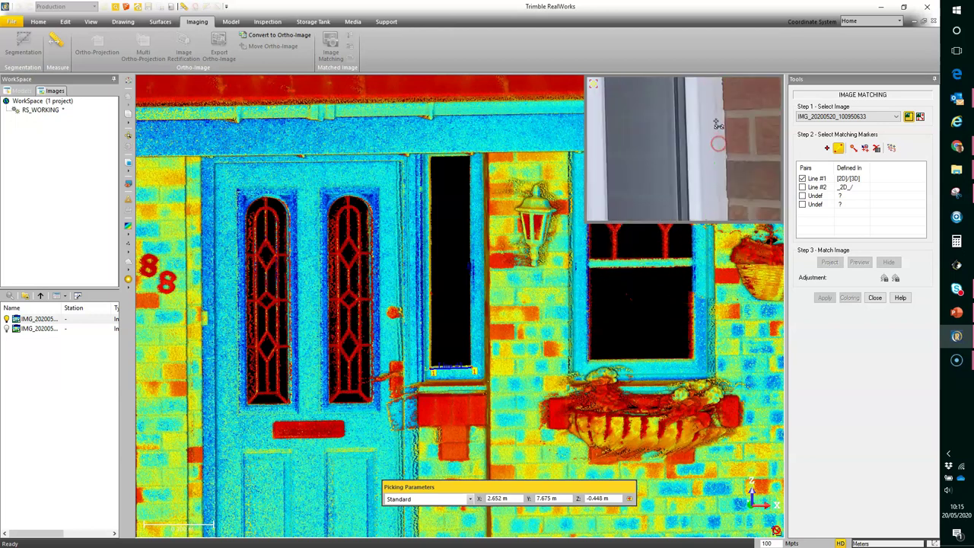
{"action": "middle_click_drag", "start_coordinate": [706, 106], "coordinate": [710, 208]}
{"action": "middle_click_drag", "start_coordinate": [700, 102], "coordinate": [698, 189]}
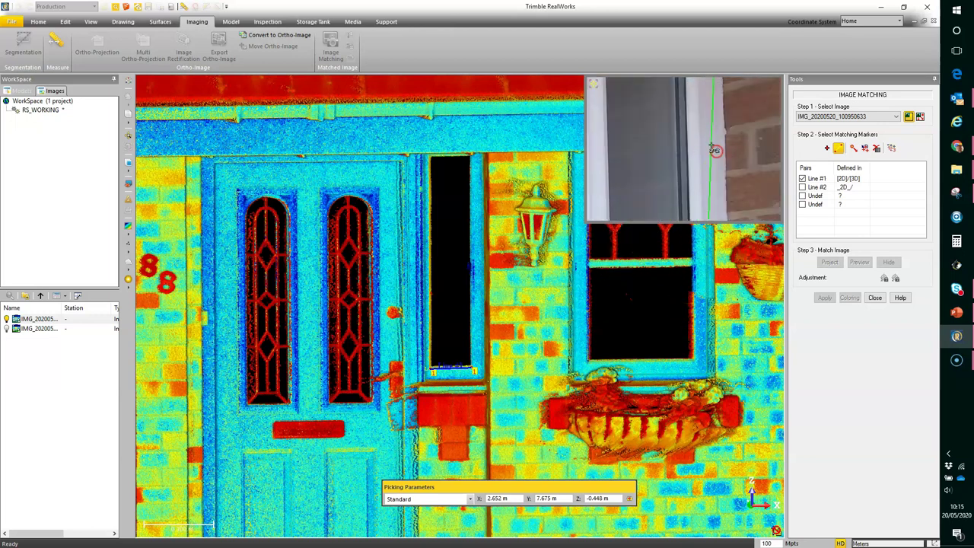
{"action": "scroll", "coordinate": [689, 107], "scroll_direction": "down", "scroll_amount": 2}
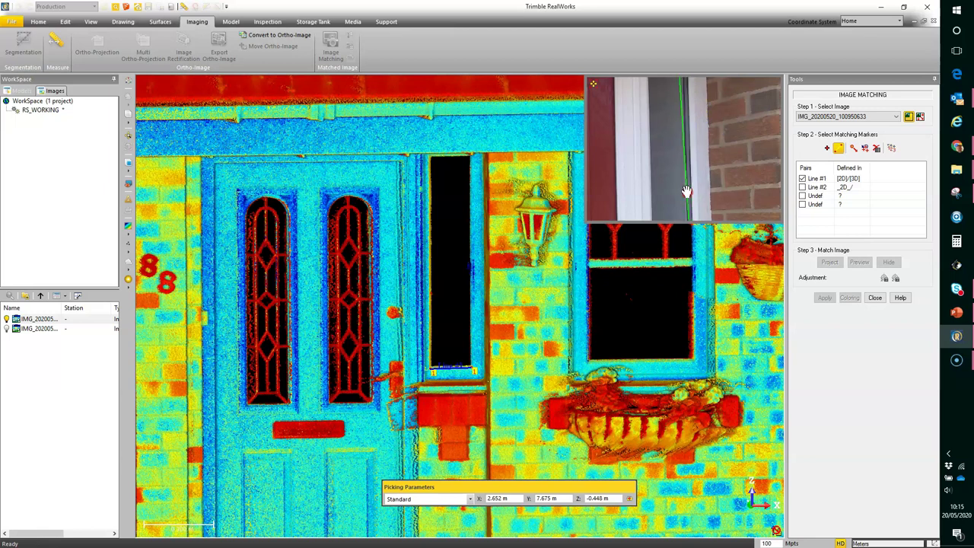
{"action": "middle_click_drag", "start_coordinate": [693, 107], "coordinate": [689, 192]}
{"action": "scroll", "coordinate": [686, 162], "scroll_direction": "up", "scroll_amount": 3}
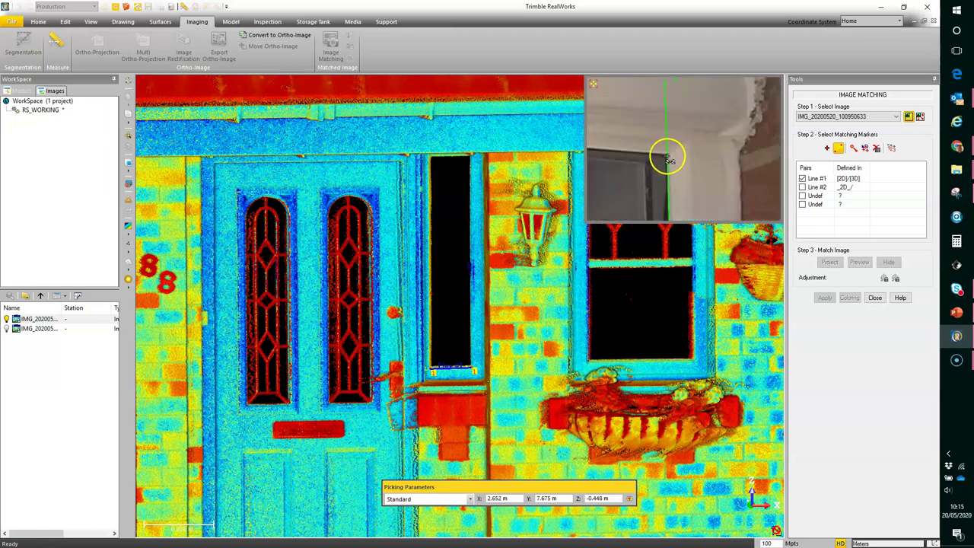
{"action": "left_click", "coordinate": [667, 154]}
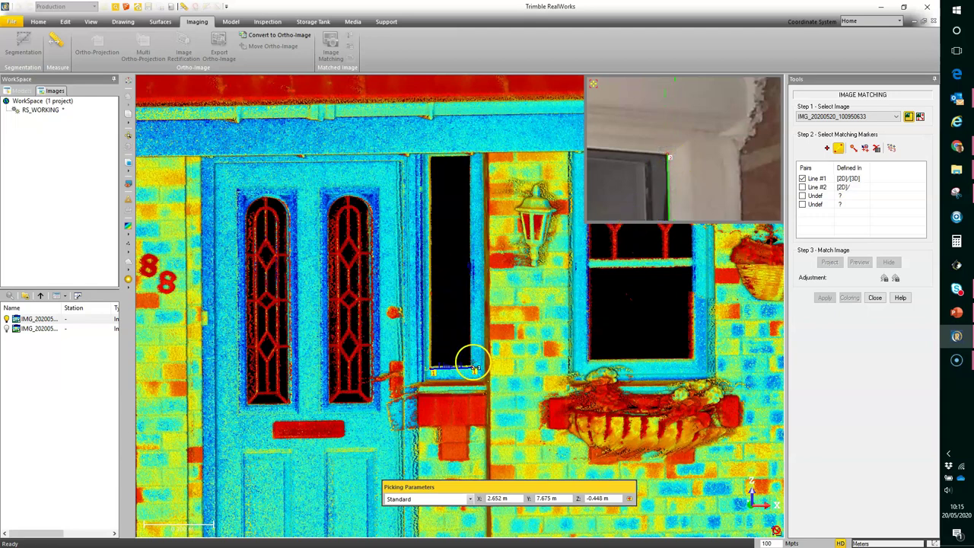
Pick the same vertical right glass edge of the narrow window in the point cloud to complete the second line pair
{"action": "scroll", "coordinate": [471, 372], "scroll_direction": "up", "scroll_amount": 2}
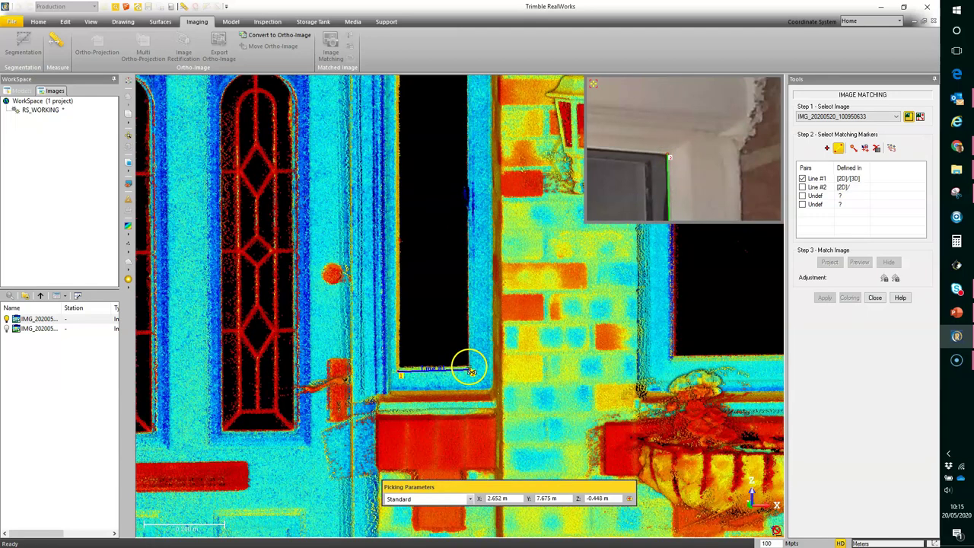
{"action": "left_click", "coordinate": [470, 368]}
{"action": "middle_click_drag", "start_coordinate": [473, 129], "coordinate": [479, 248]}
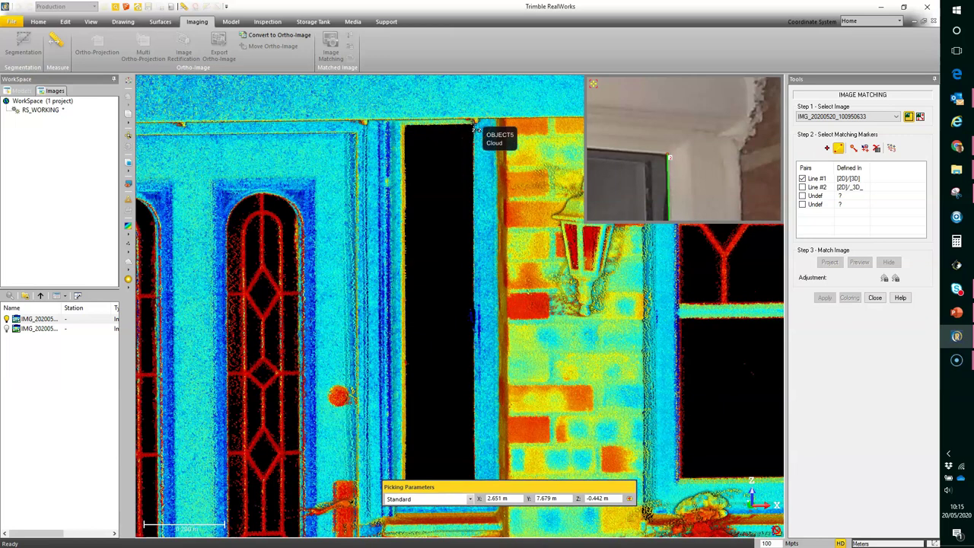
{"action": "left_click", "coordinate": [475, 127]}
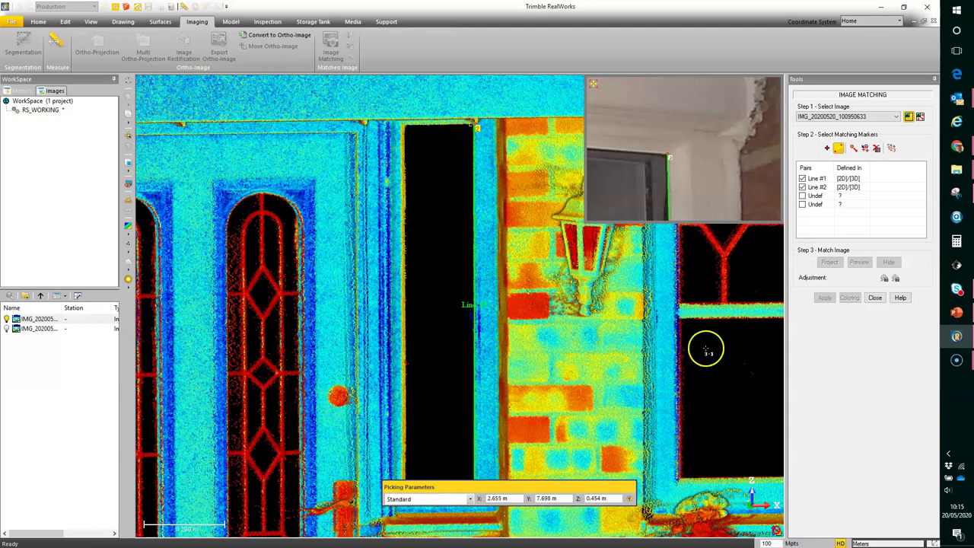
Start the third matching line in the point cloud on the vertical brick corner beside the house number
{"action": "scroll", "coordinate": [703, 347], "scroll_direction": "down", "scroll_amount": 1}
{"action": "scroll", "coordinate": [707, 349], "scroll_direction": "down", "scroll_amount": 1}
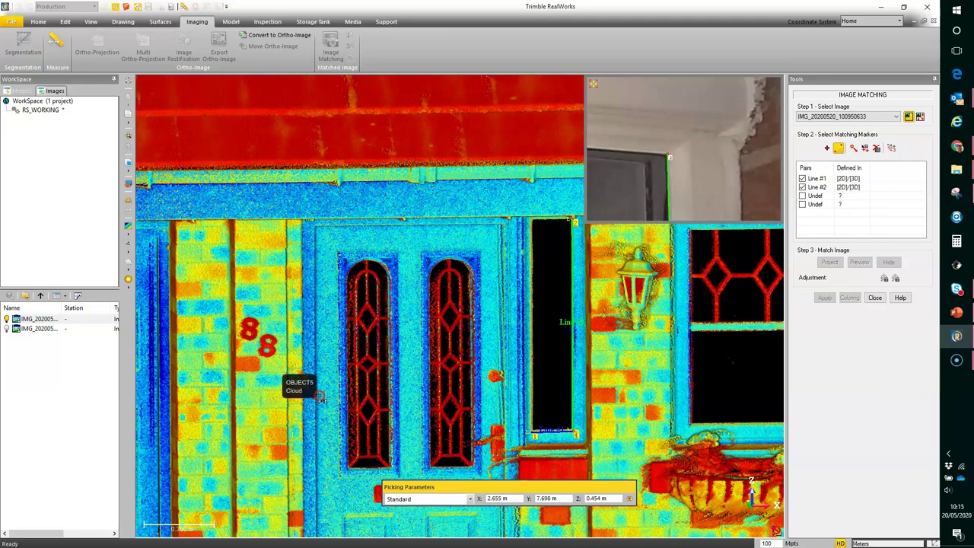
{"action": "middle_click_drag", "start_coordinate": [272, 371], "coordinate": [395, 412]}
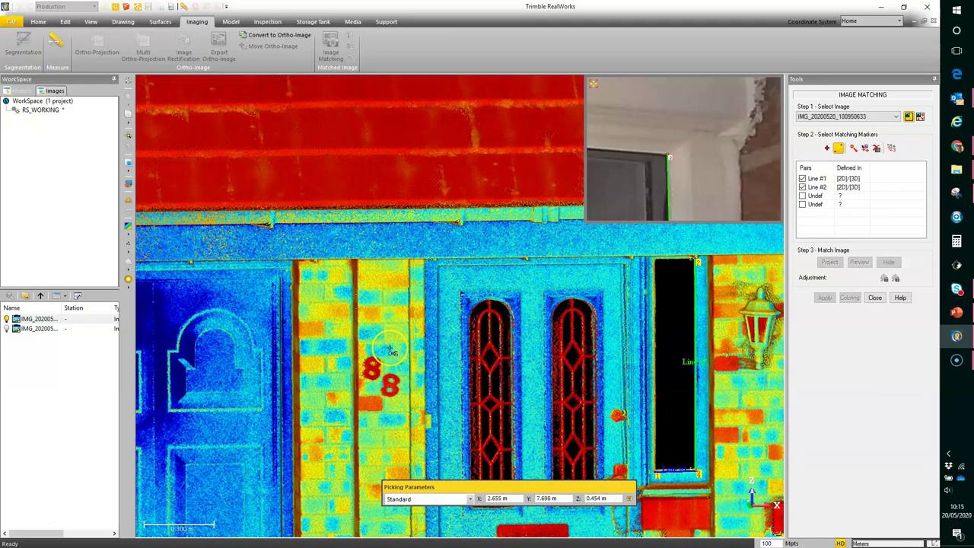
{"action": "mouse_move", "coordinate": [397, 349]}
{"action": "left_mouse_down"}
{"action": "mouse_move", "coordinate": [343, 350]}
{"action": "mouse_move", "coordinate": [445, 352]}
{"action": "mouse_move", "coordinate": [390, 347]}
{"action": "left_mouse_up"}
{"action": "scroll", "coordinate": [708, 136], "scroll_direction": "down", "scroll_amount": 2}
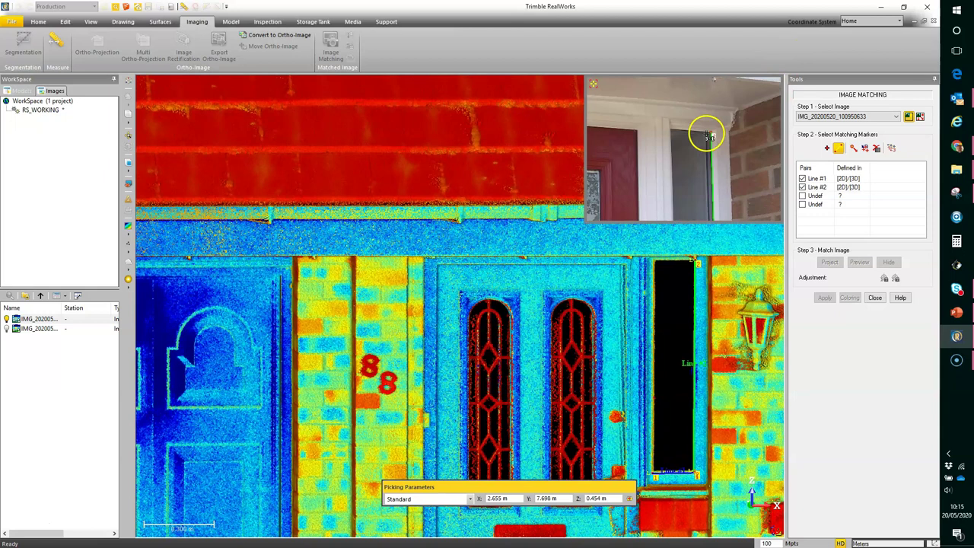
{"action": "scroll", "coordinate": [708, 136], "scroll_direction": "down", "scroll_amount": 3}
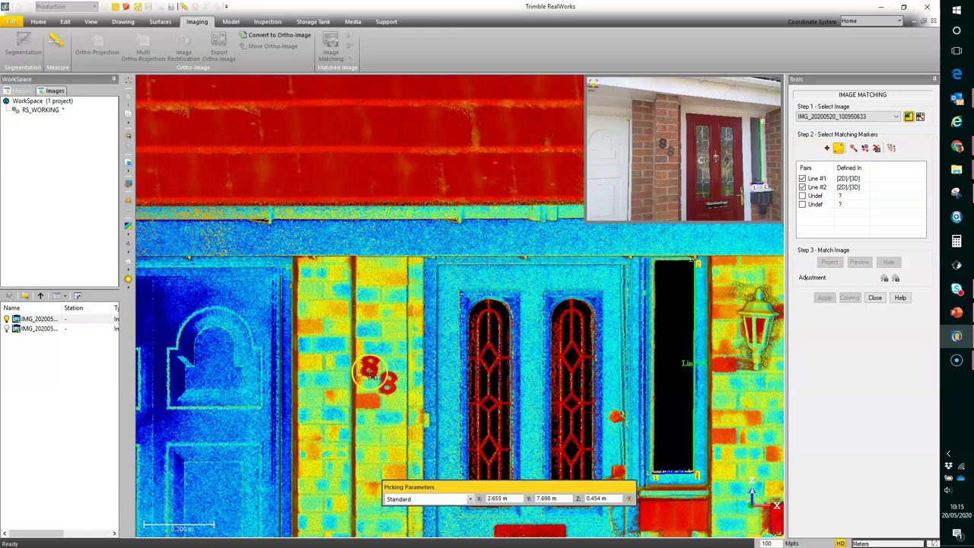
{"action": "scroll", "coordinate": [370, 373], "scroll_direction": "up", "scroll_amount": 3}
{"action": "scroll", "coordinate": [368, 390], "scroll_direction": "up", "scroll_amount": 2}
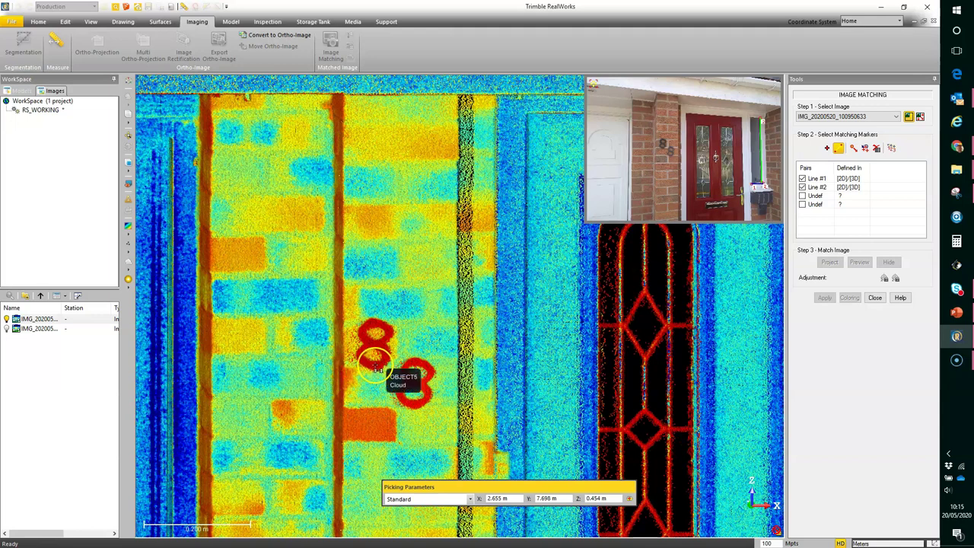
{"action": "scroll", "coordinate": [381, 368], "scroll_direction": "up", "scroll_amount": 2}
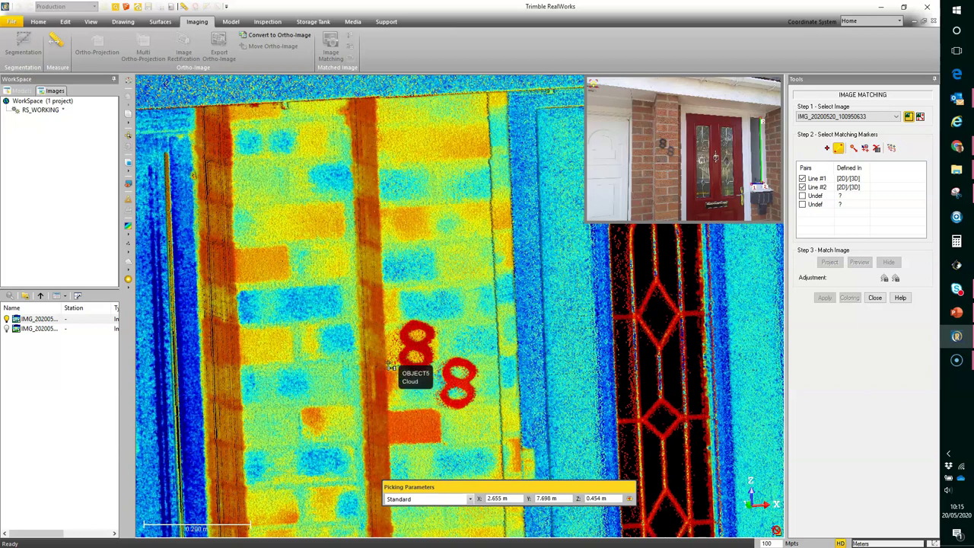
{"action": "left_click", "coordinate": [387, 363]}
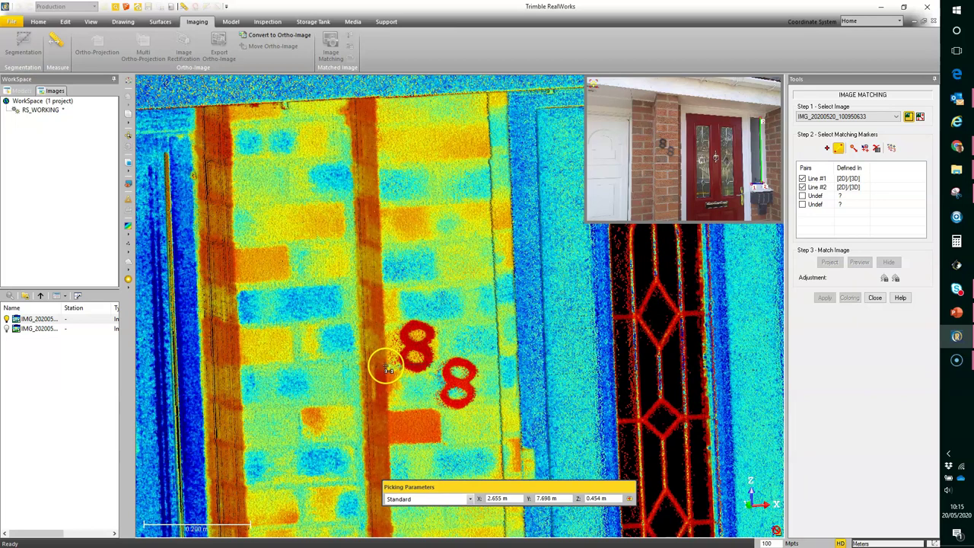
{"action": "left_click", "coordinate": [427, 314]}
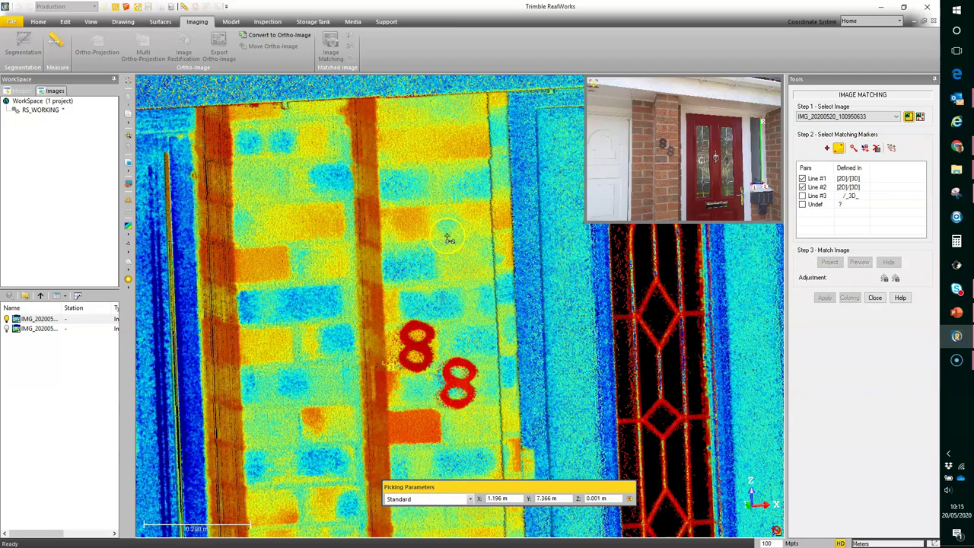
End the third point cloud line higher up the same brick corner, just below the fascia
{"action": "middle_click_drag", "start_coordinate": [446, 233], "coordinate": [446, 347]}
{"action": "scroll", "coordinate": [396, 291], "scroll_direction": "up", "scroll_amount": 2}
{"action": "left_click_drag", "start_coordinate": [393, 341], "coordinate": [377, 336]}
{"action": "scroll", "coordinate": [375, 335], "scroll_direction": "down", "scroll_amount": 3}
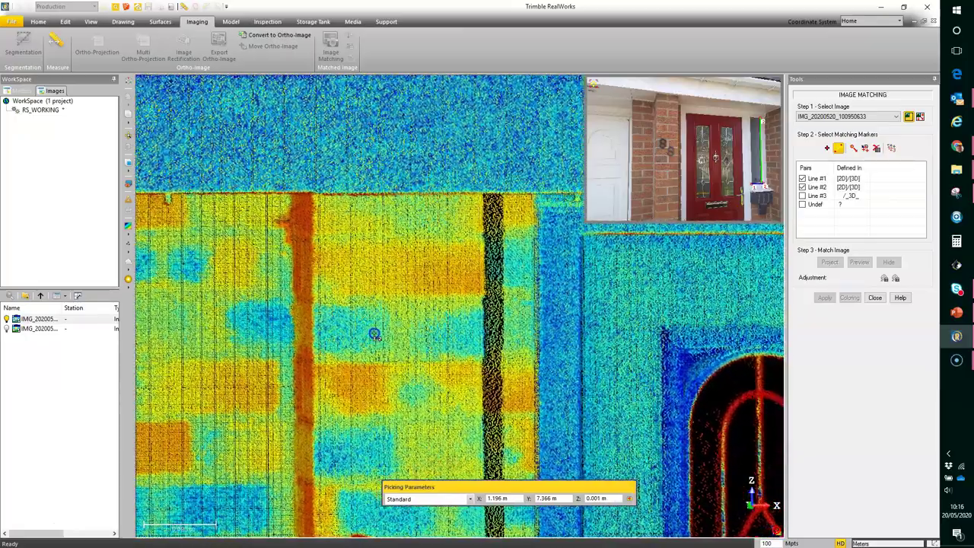
{"action": "scroll", "coordinate": [348, 272], "scroll_direction": "down", "scroll_amount": 3}
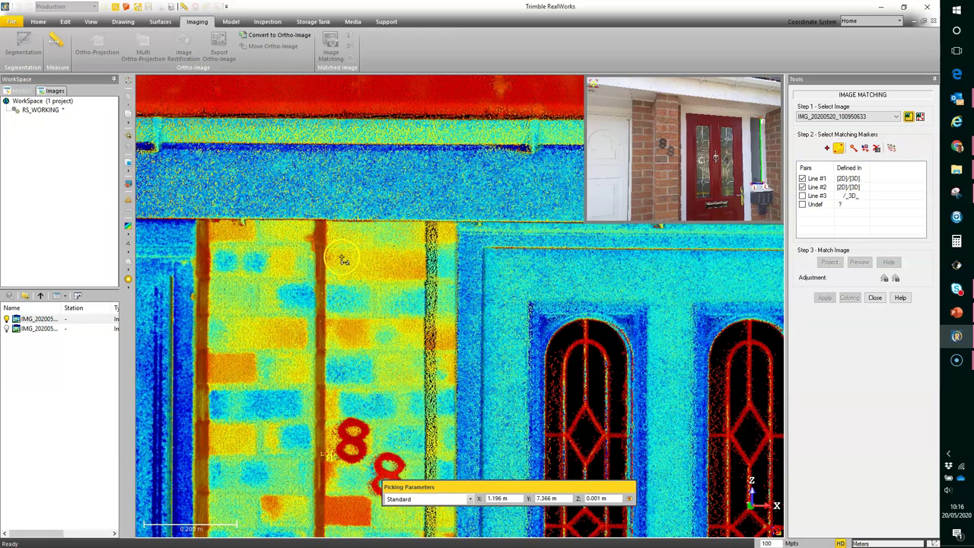
{"action": "scroll", "coordinate": [347, 257], "scroll_direction": "up", "scroll_amount": 2}
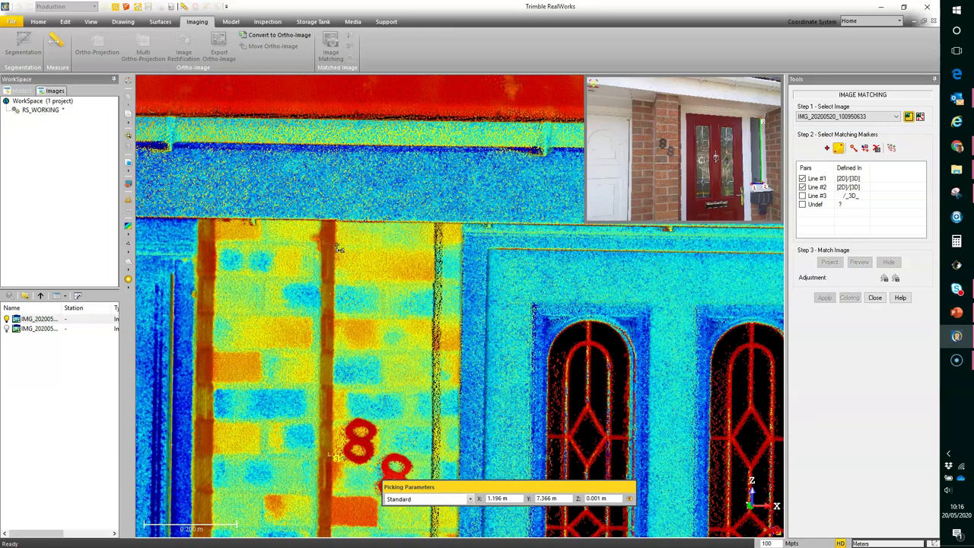
{"action": "left_click", "coordinate": [336, 248]}
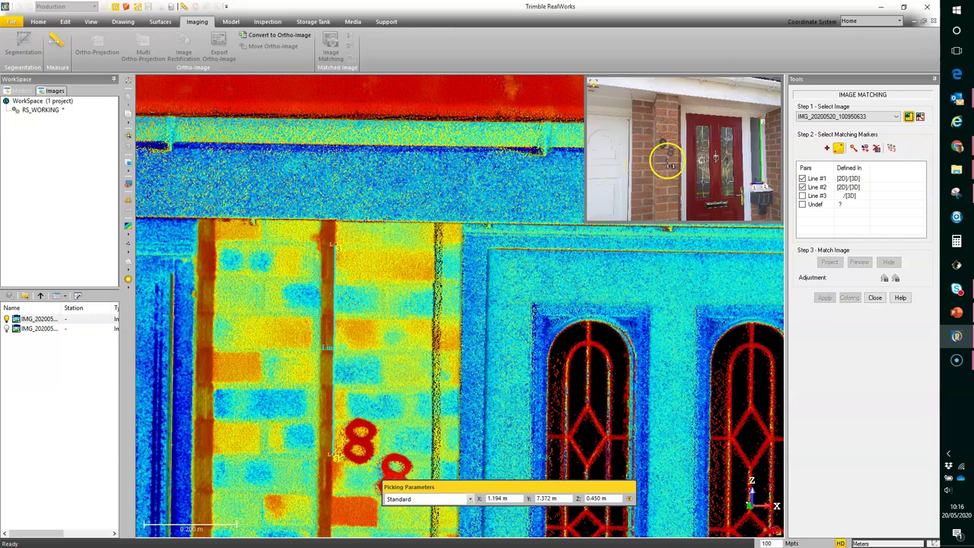
Draw the third line in the photo along the same brick corner, from beside the house number up to just below the fascia
{"action": "scroll", "coordinate": [656, 157], "scroll_direction": "up", "scroll_amount": 3}
{"action": "scroll", "coordinate": [655, 156], "scroll_direction": "up", "scroll_amount": 2}
{"action": "scroll", "coordinate": [646, 115], "scroll_direction": "down", "scroll_amount": 2}
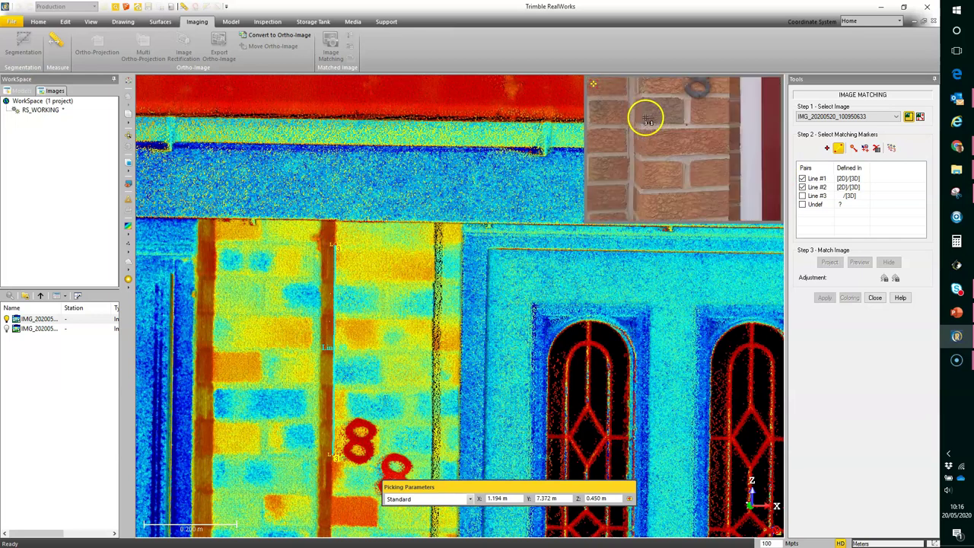
{"action": "middle_click_drag", "start_coordinate": [656, 144], "coordinate": [663, 195]}
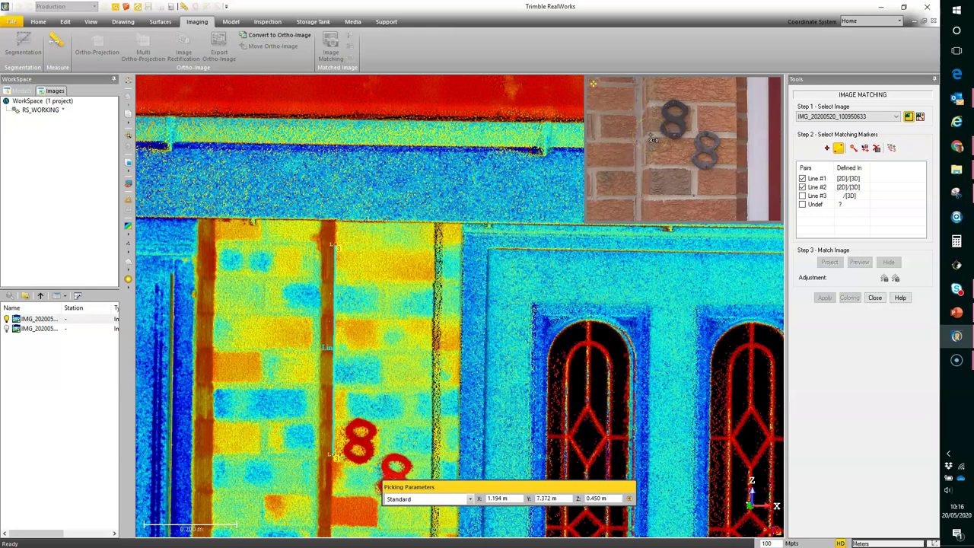
{"action": "left_click", "coordinate": [651, 137]}
{"action": "middle_click_drag", "start_coordinate": [685, 111], "coordinate": [688, 156]}
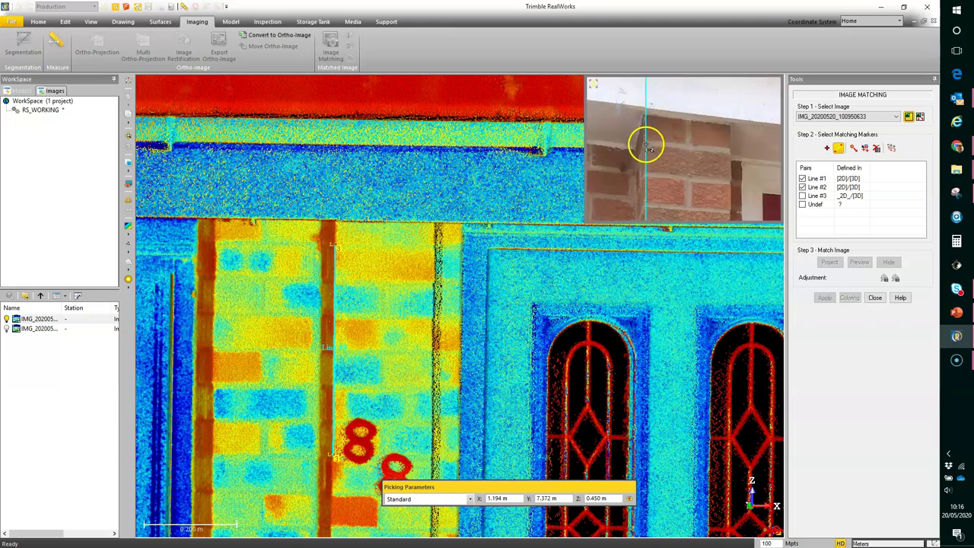
{"action": "left_click", "coordinate": [685, 192]}
{"action": "scroll", "coordinate": [688, 191], "scroll_direction": "down", "scroll_amount": 3}
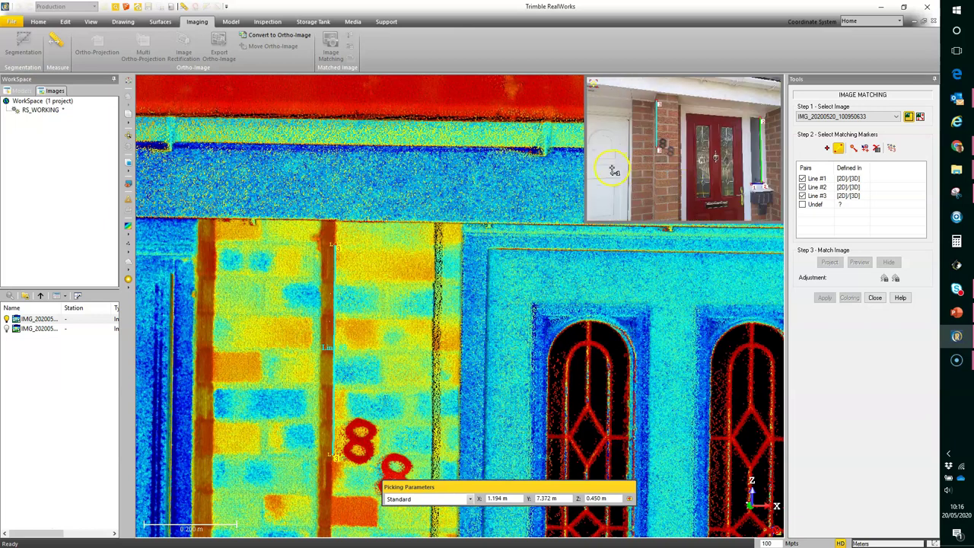
Define the fourth matching line in the photo along the bottom edge of the garage door's inner arched panel
{"action": "scroll", "coordinate": [615, 161], "scroll_direction": "up", "scroll_amount": 5}
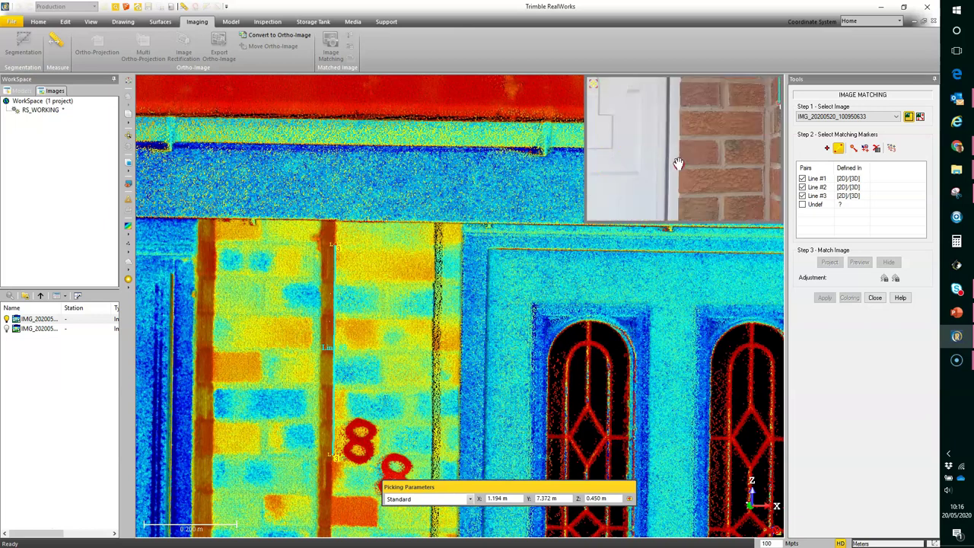
{"action": "middle_click_drag", "start_coordinate": [679, 162], "coordinate": [731, 169]}
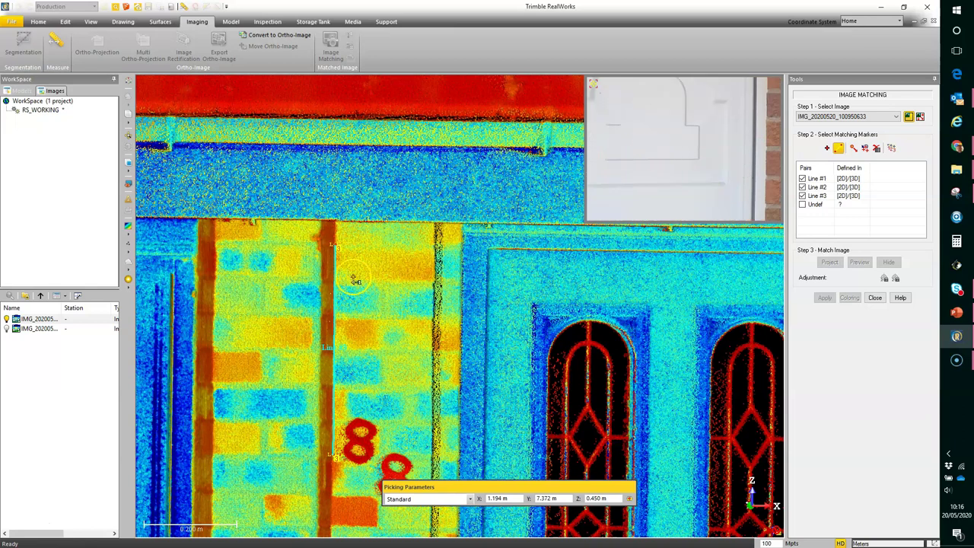
{"action": "left_click", "coordinate": [606, 163]}
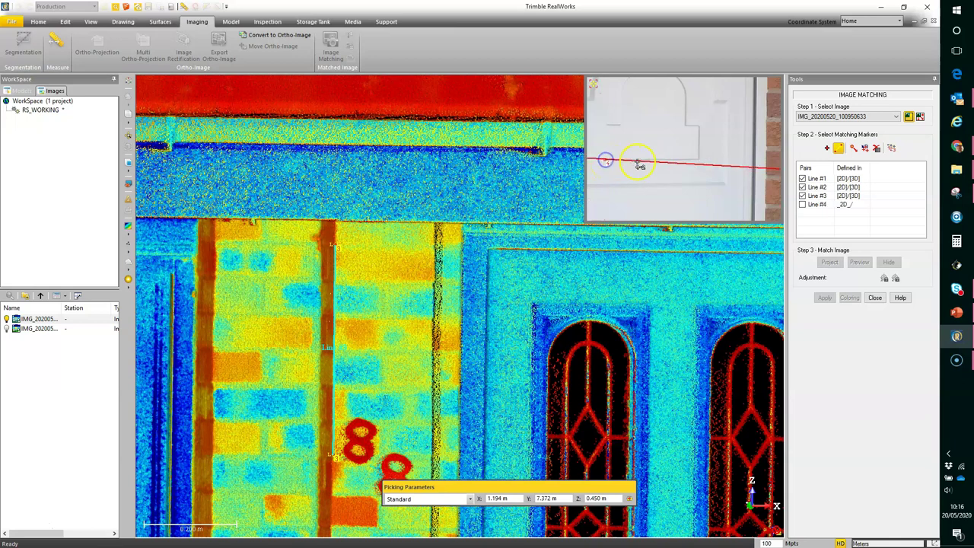
{"action": "left_click", "coordinate": [701, 163]}
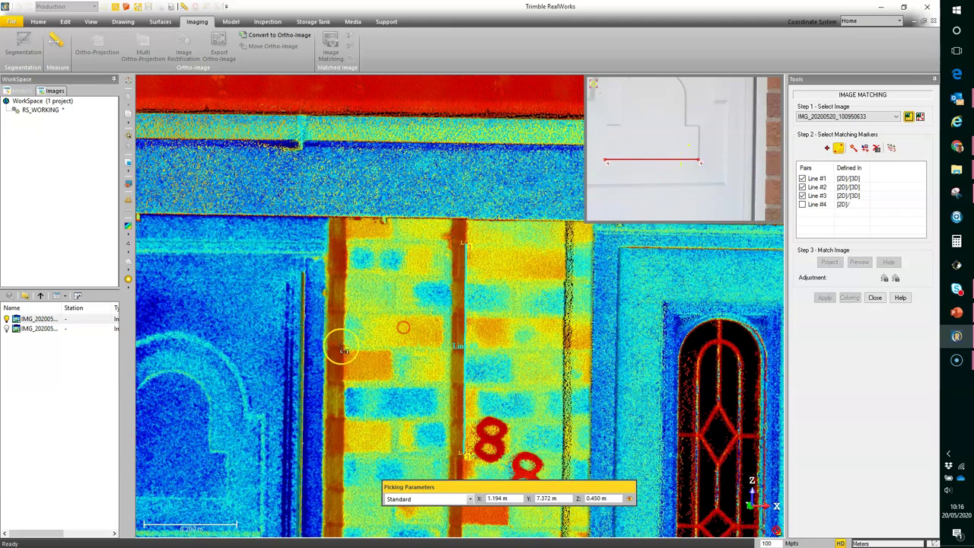
Pick the bottom corners of the same inner arched garage door panel in the point cloud to complete the fourth line pair
{"action": "middle_click_drag", "start_coordinate": [259, 357], "coordinate": [407, 304]}
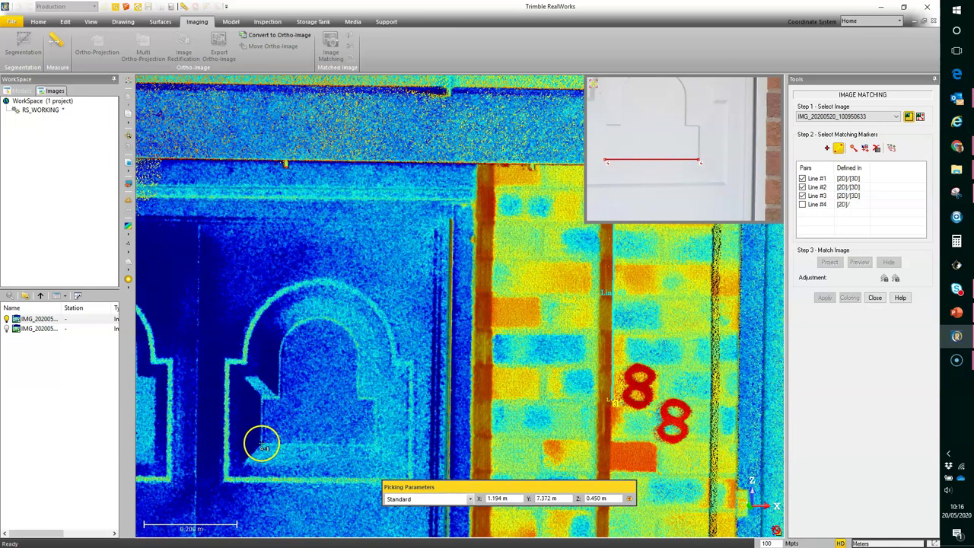
{"action": "left_click", "coordinate": [263, 447]}
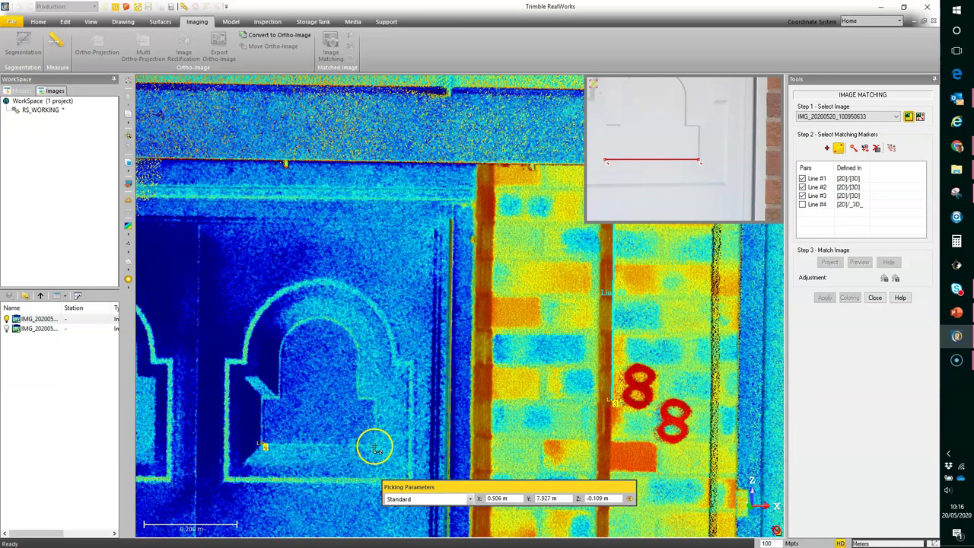
{"action": "left_click", "coordinate": [378, 448]}
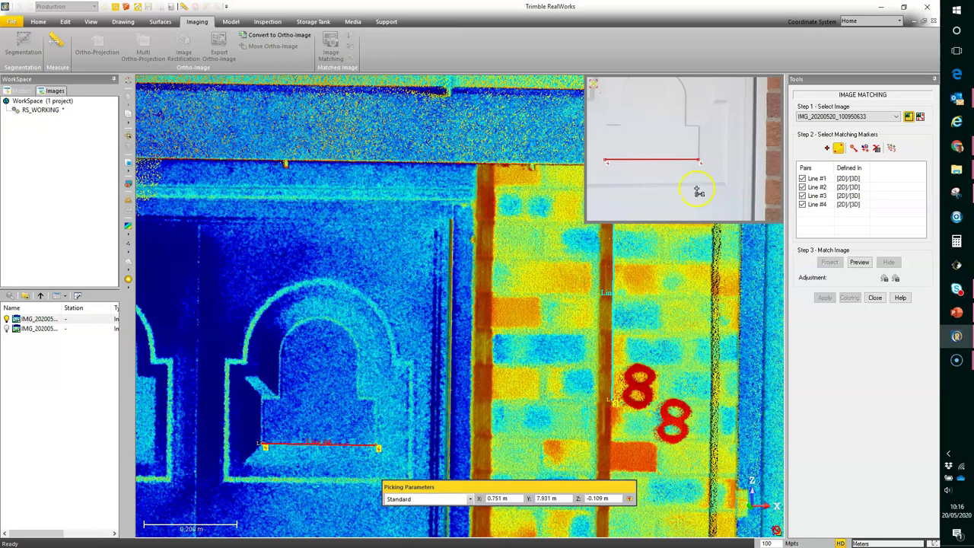
{"action": "middle_click_drag", "start_coordinate": [583, 271], "coordinate": [517, 288]}
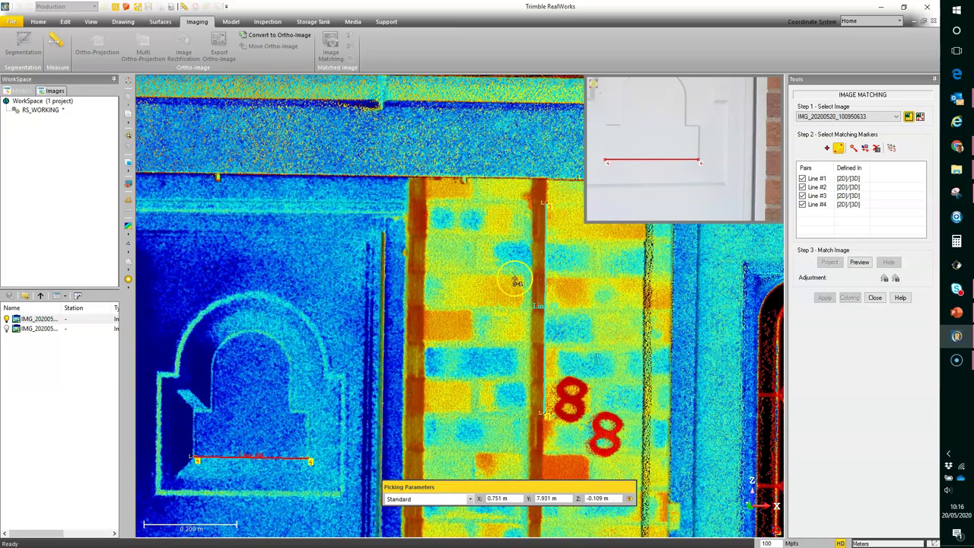
{"action": "middle_click_drag", "start_coordinate": [461, 309], "coordinate": [419, 299]}
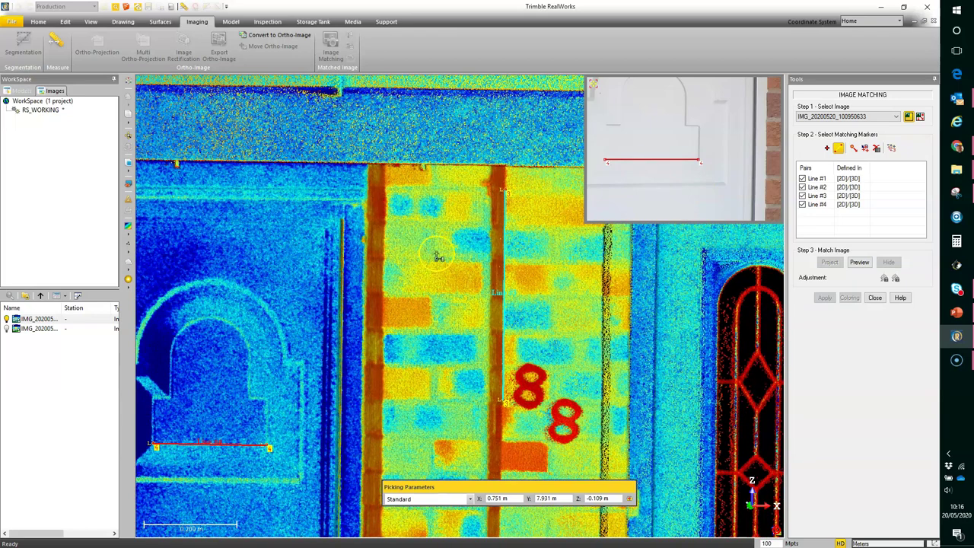
Add a matching point pair at the same mortar joint on the recessed brickwork beside the garage door, just below the fascia, in cloud and photo
{"action": "middle_click_drag", "start_coordinate": [439, 257], "coordinate": [452, 304]}
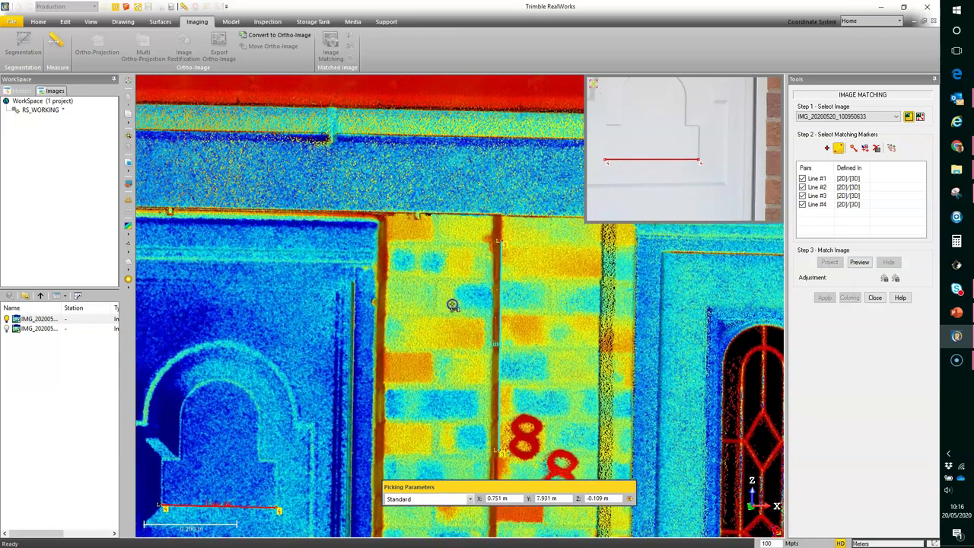
{"action": "scroll", "coordinate": [693, 150], "scroll_direction": "down", "scroll_amount": 5}
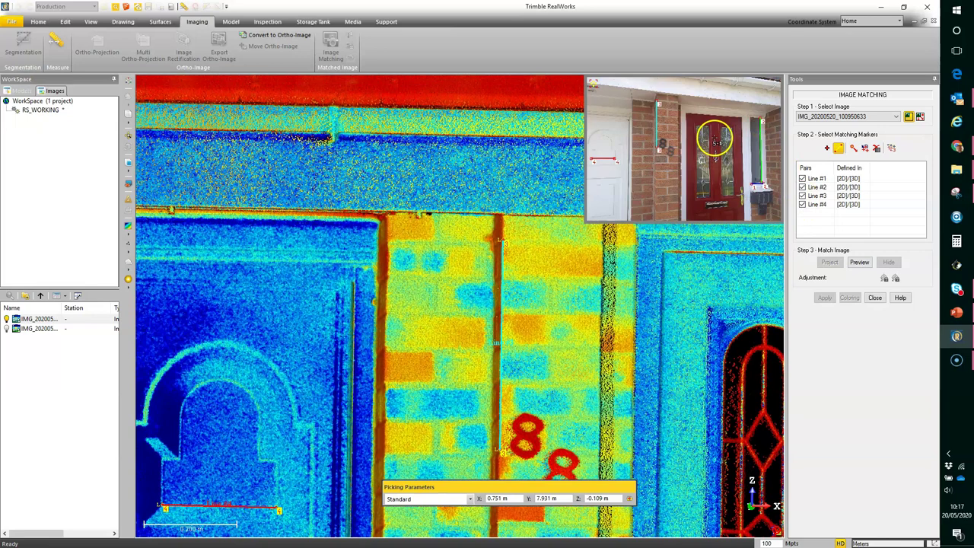
{"action": "scroll", "coordinate": [631, 137], "scroll_direction": "up", "scroll_amount": 5}
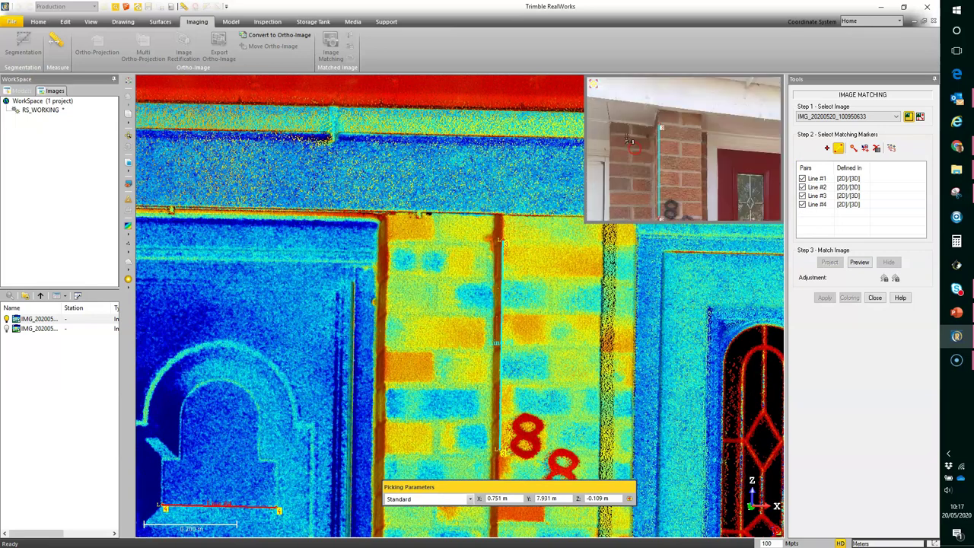
{"action": "left_click", "coordinate": [827, 149]}
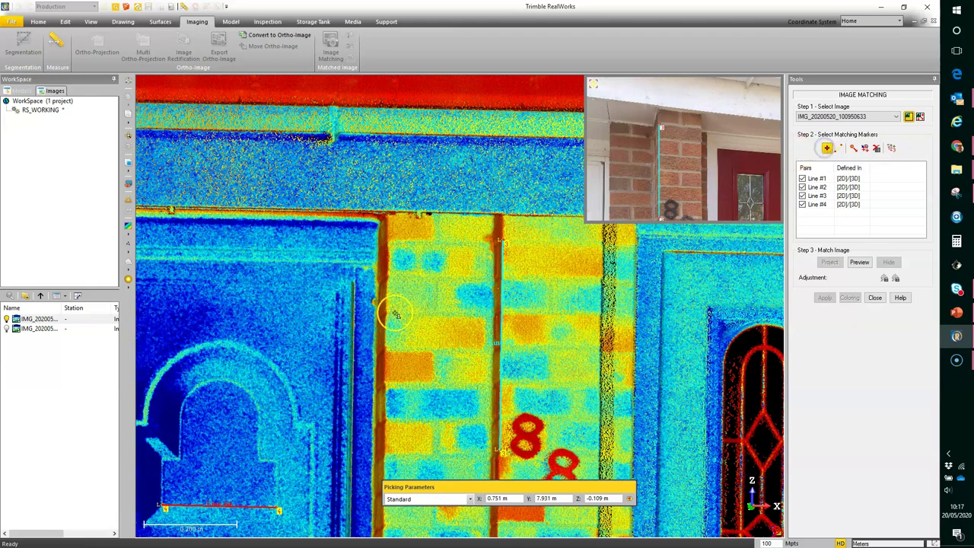
{"action": "left_click", "coordinate": [437, 243]}
{"action": "scroll", "coordinate": [629, 142], "scroll_direction": "up", "scroll_amount": 3}
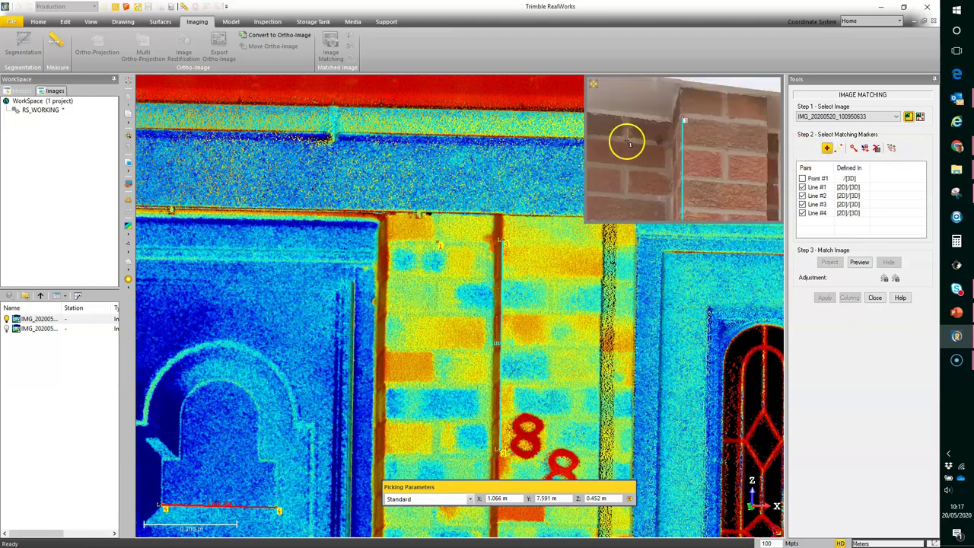
{"action": "scroll", "coordinate": [627, 143], "scroll_direction": "up", "scroll_amount": 2}
{"action": "left_click", "coordinate": [617, 153]}
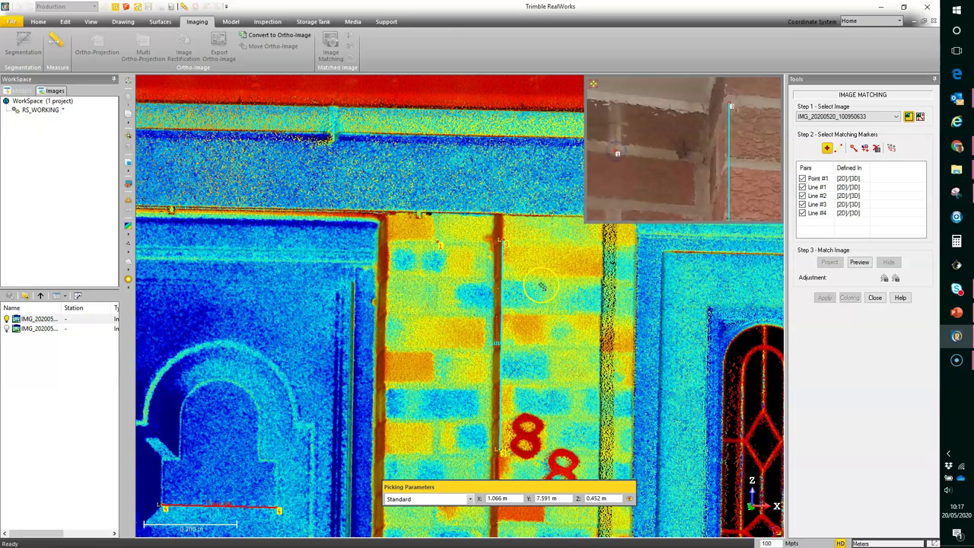
Add a second matching point pair at the bottom of the lower house number digit, in both the photo and the point cloud
{"action": "scroll", "coordinate": [446, 357], "scroll_direction": "down", "scroll_amount": 2}
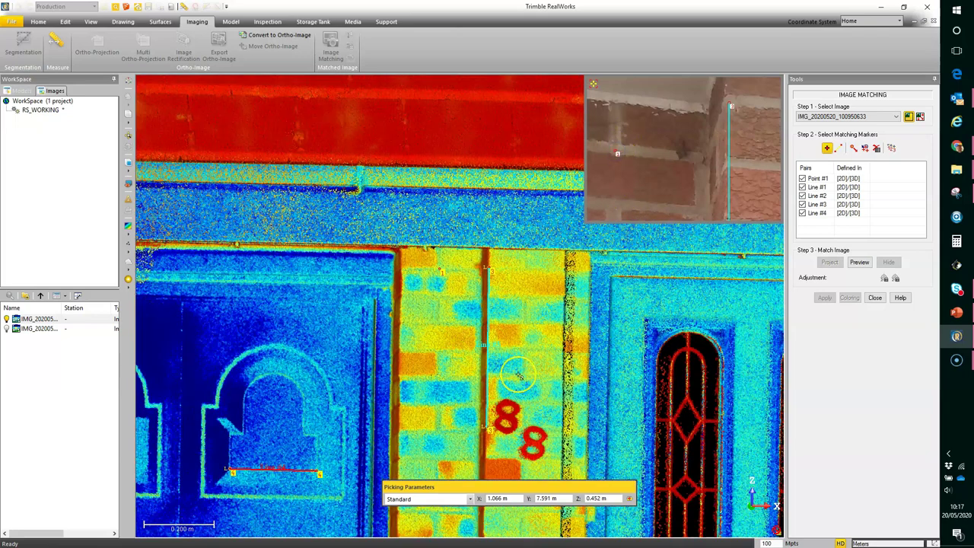
{"action": "scroll", "coordinate": [447, 350], "scroll_direction": "up", "scroll_amount": 2}
{"action": "scroll", "coordinate": [633, 180], "scroll_direction": "down", "scroll_amount": 3}
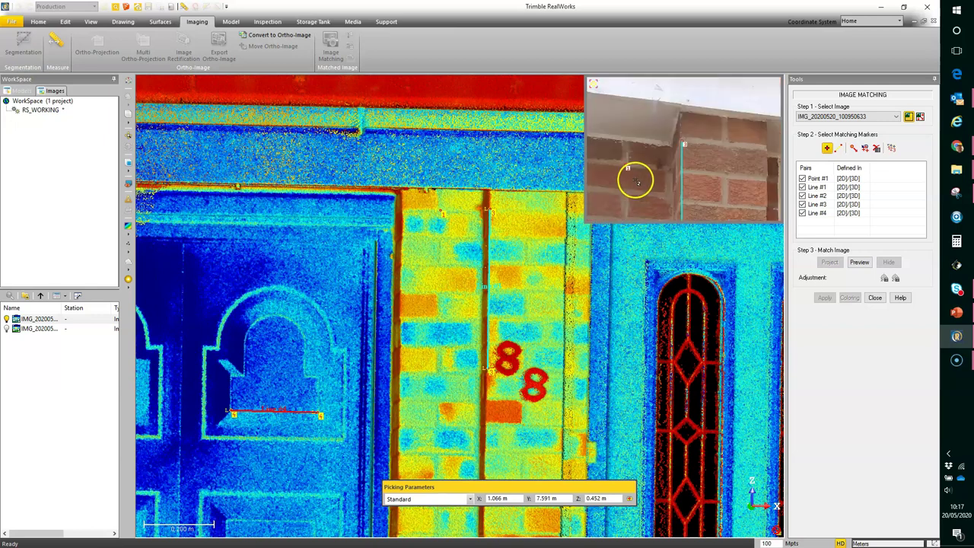
{"action": "left_click_drag", "start_coordinate": [641, 132], "coordinate": [630, 86]}
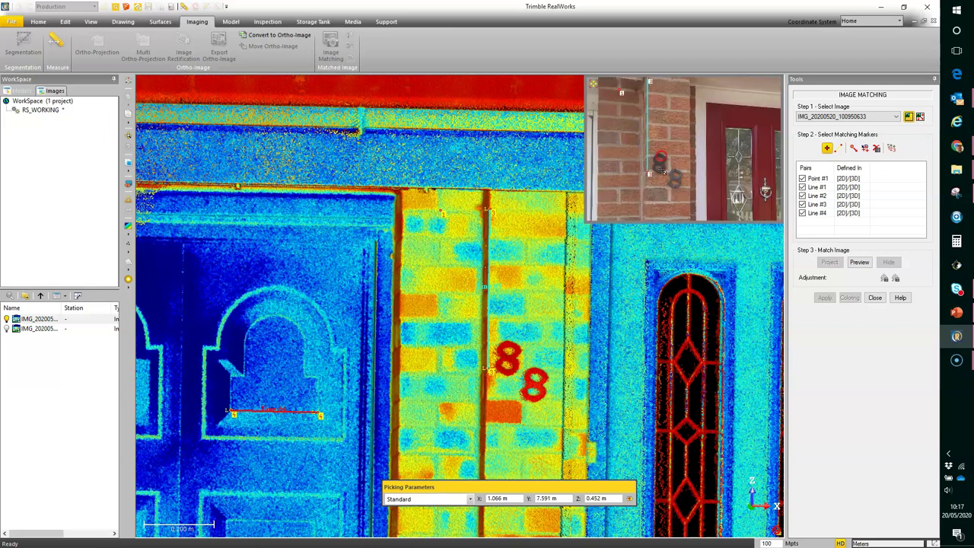
{"action": "left_click_drag", "start_coordinate": [665, 153], "coordinate": [704, 121]}
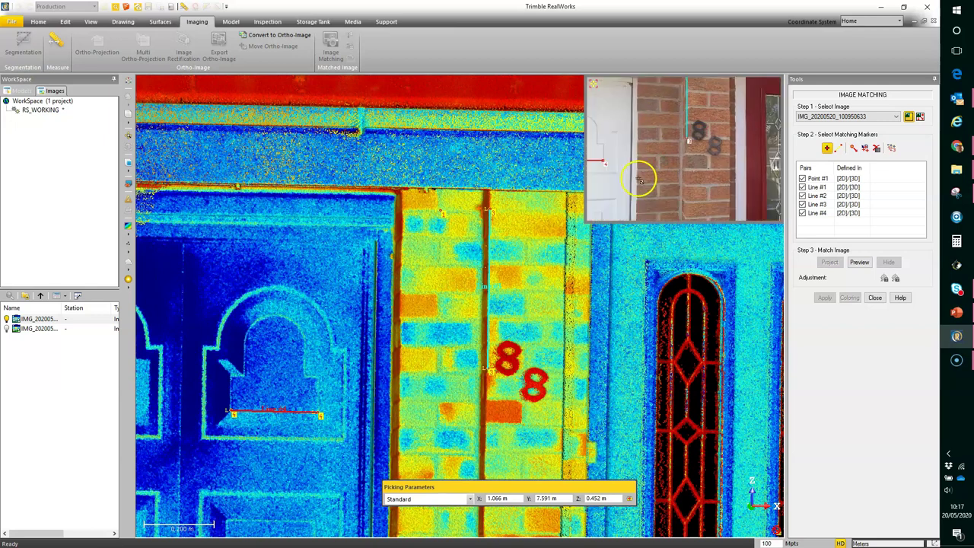
{"action": "left_click_drag", "start_coordinate": [644, 171], "coordinate": [650, 165]}
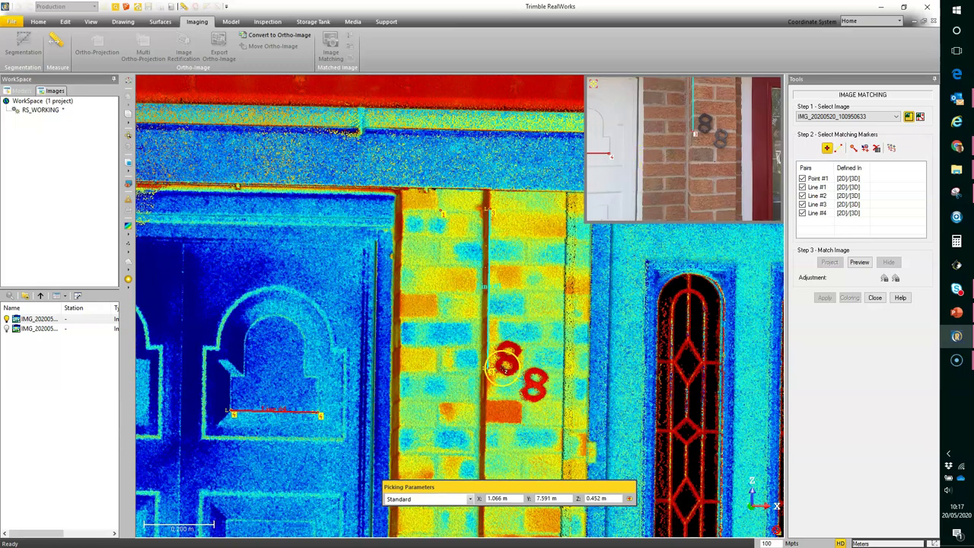
{"action": "scroll", "coordinate": [532, 373], "scroll_direction": "up", "scroll_amount": 3}
{"action": "scroll", "coordinate": [536, 373], "scroll_direction": "up", "scroll_amount": 3}
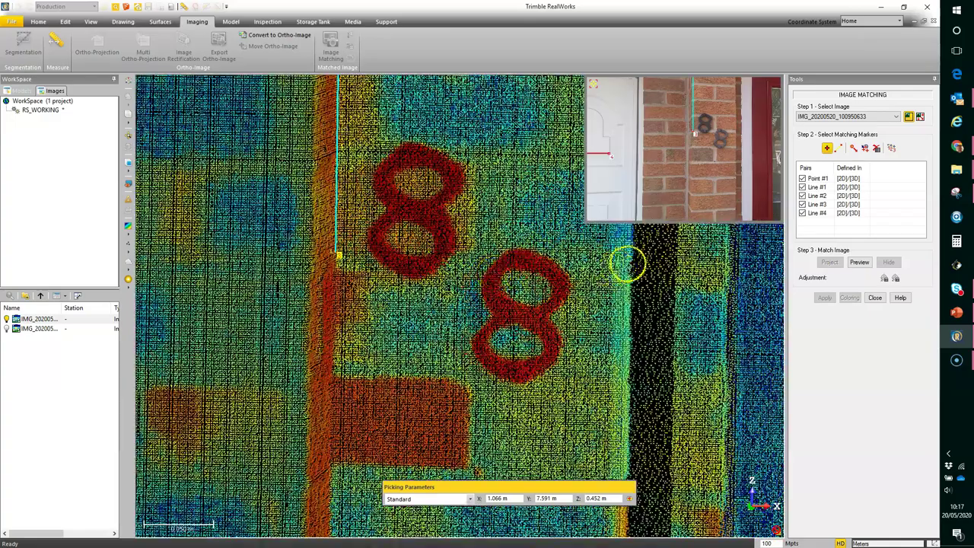
{"action": "scroll", "coordinate": [729, 158], "scroll_direction": "up", "scroll_amount": 2}
{"action": "scroll", "coordinate": [727, 159], "scroll_direction": "up", "scroll_amount": 2}
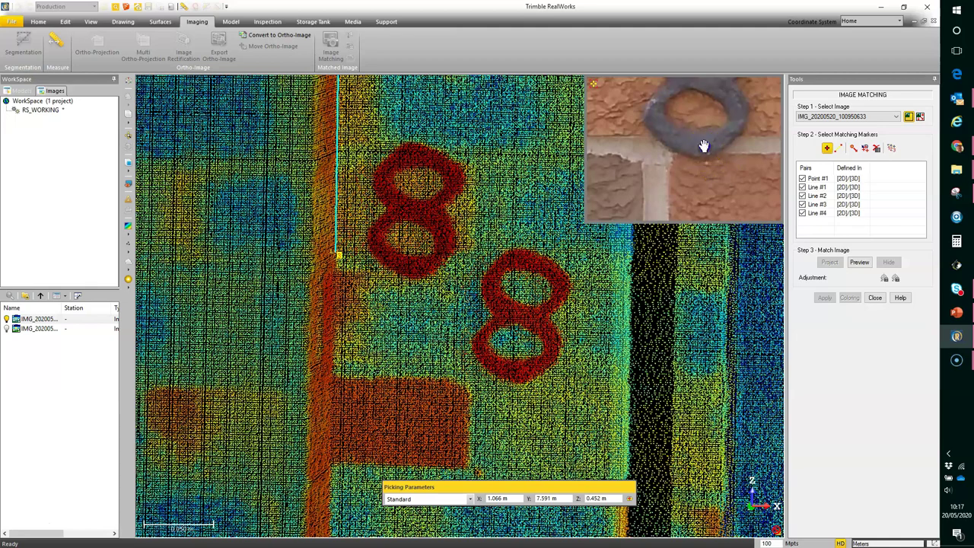
{"action": "left_click", "coordinate": [705, 148]}
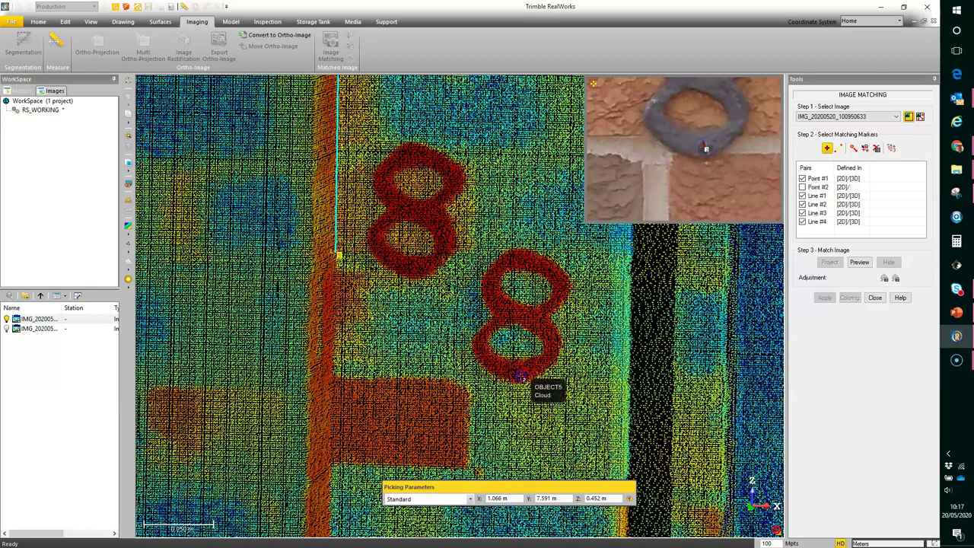
{"action": "left_click", "coordinate": [519, 375]}
Preview the image match using all the marker pairs and blend the overlay until the photo covers the point cloud
{"action": "scroll", "coordinate": [620, 385], "scroll_direction": "down", "scroll_amount": 4}
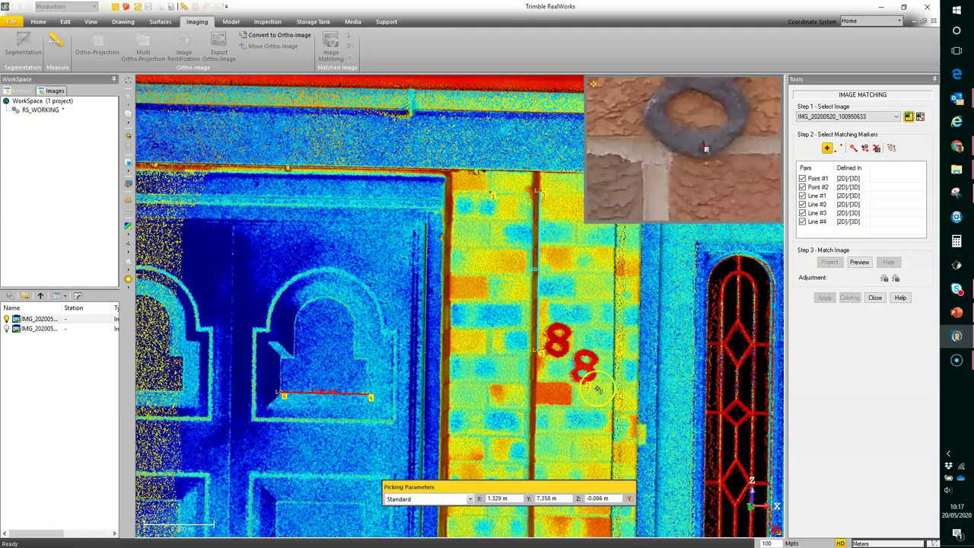
{"action": "scroll", "coordinate": [598, 390], "scroll_direction": "down", "scroll_amount": 5}
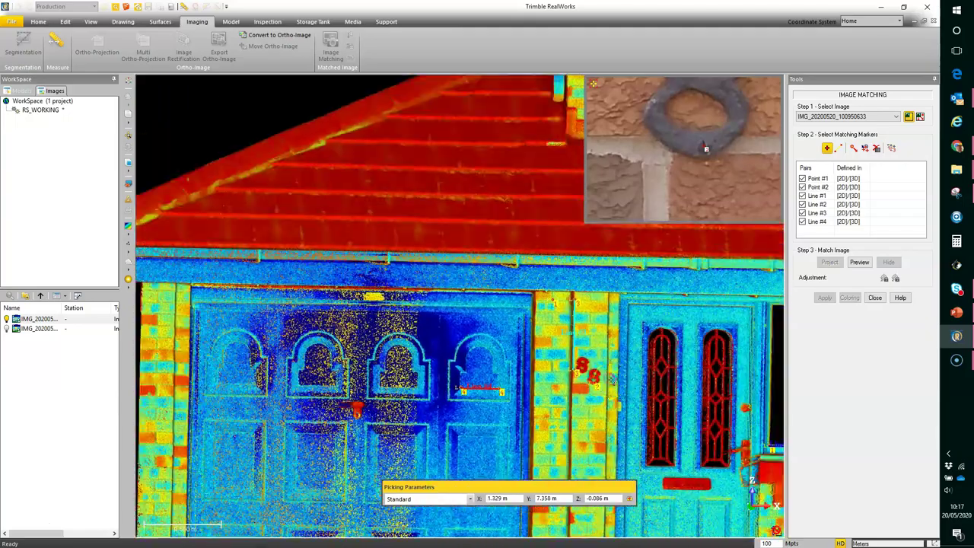
{"action": "middle_click_drag", "start_coordinate": [612, 380], "coordinate": [518, 353]}
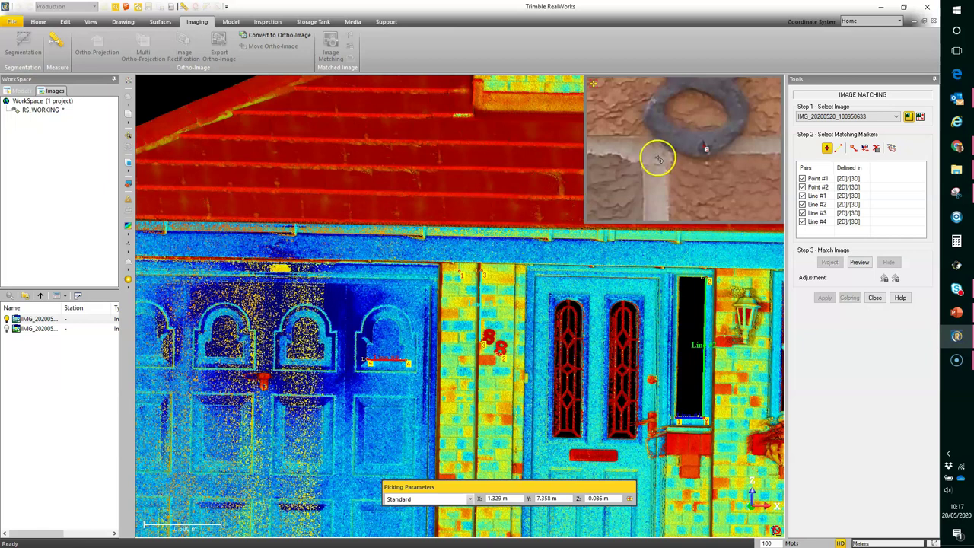
{"action": "scroll", "coordinate": [659, 153], "scroll_direction": "down", "scroll_amount": 3}
{"action": "scroll", "coordinate": [647, 183], "scroll_direction": "down", "scroll_amount": 5}
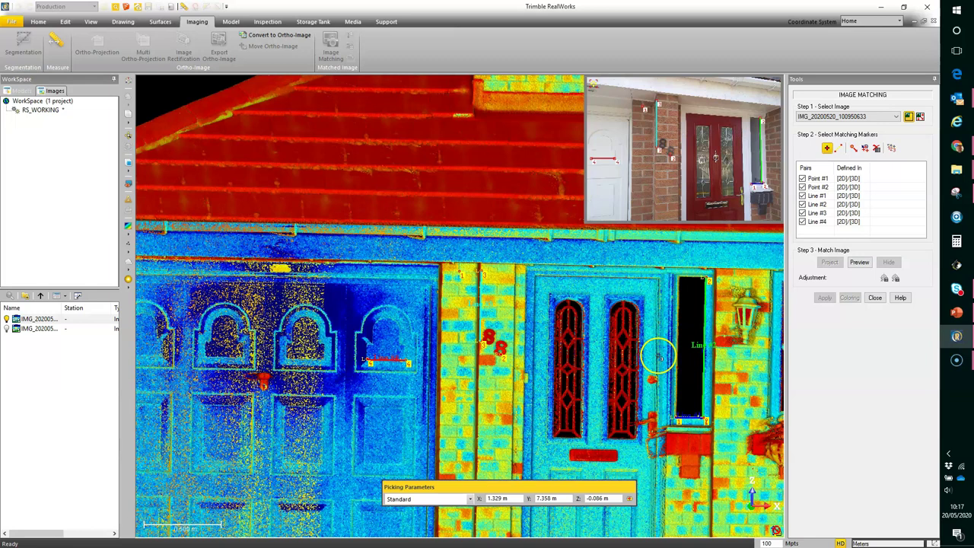
{"action": "left_click", "coordinate": [861, 263]}
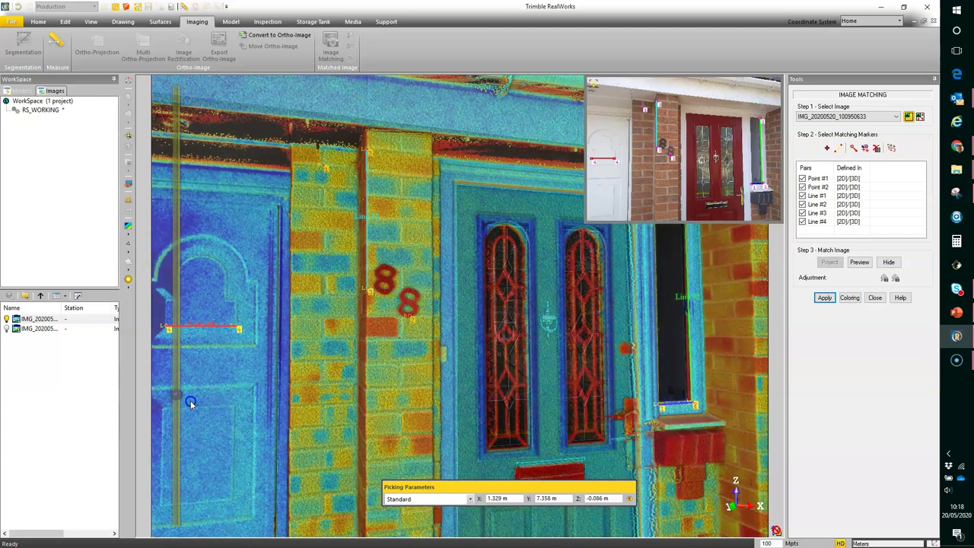
{"action": "left_click_drag", "start_coordinate": [180, 320], "coordinate": [351, 266]}
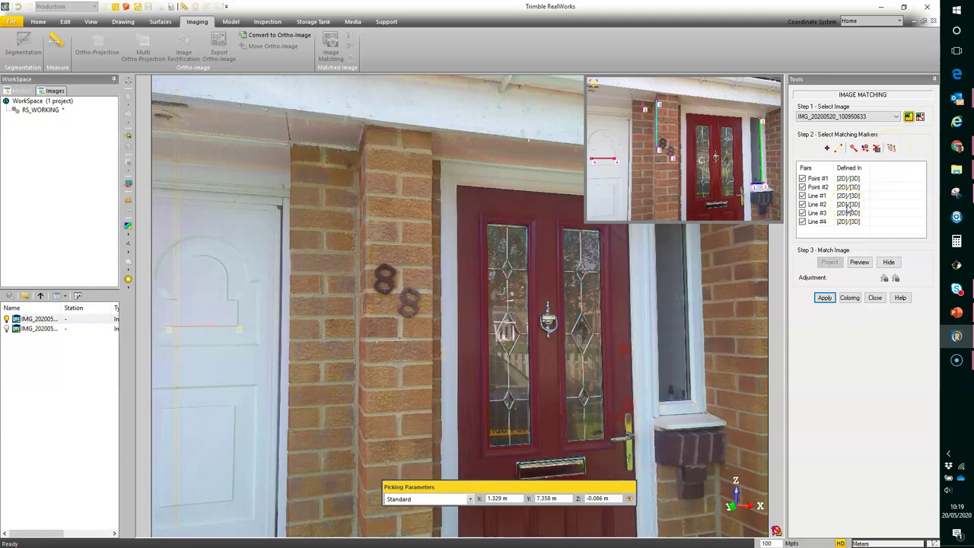
Preview the match again with the current set of markers and apply it to the image
{"action": "left_click", "coordinate": [841, 230]}
{"action": "left_click", "coordinate": [860, 263]}
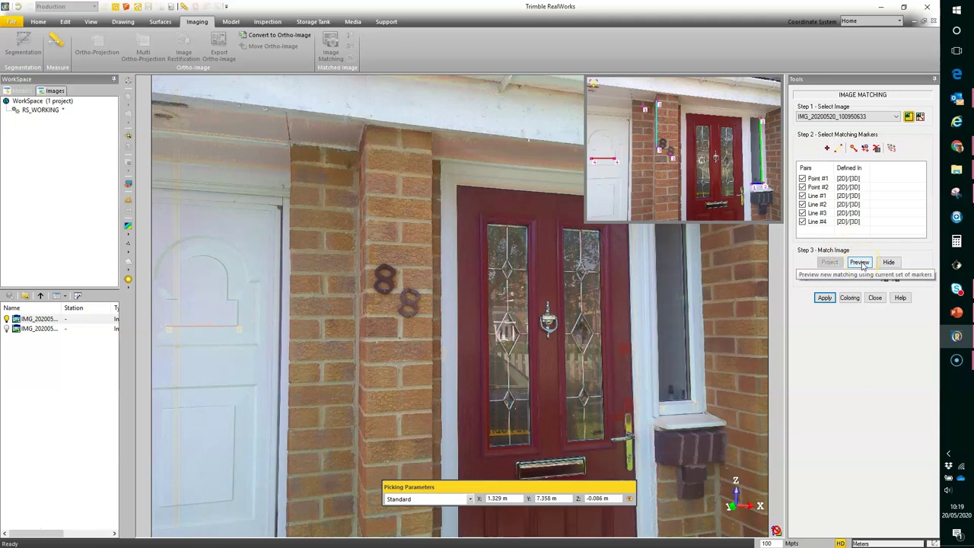
{"action": "left_click", "coordinate": [826, 299]}
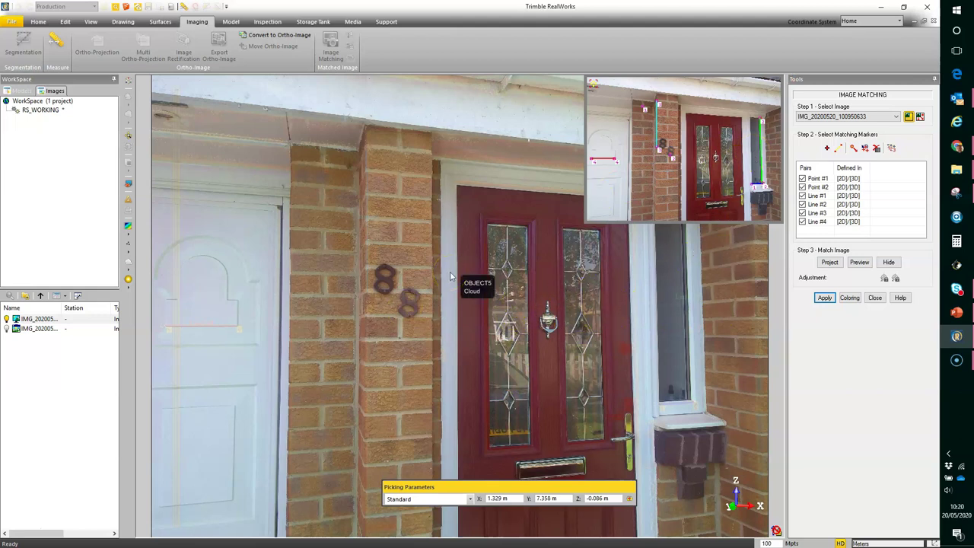
Examine the stored and previewed matching over the point cloud, checking the alignment of the front door, brickwork and house number
{"action": "left_click", "coordinate": [561, 198]}
{"action": "left_click", "coordinate": [540, 312]}
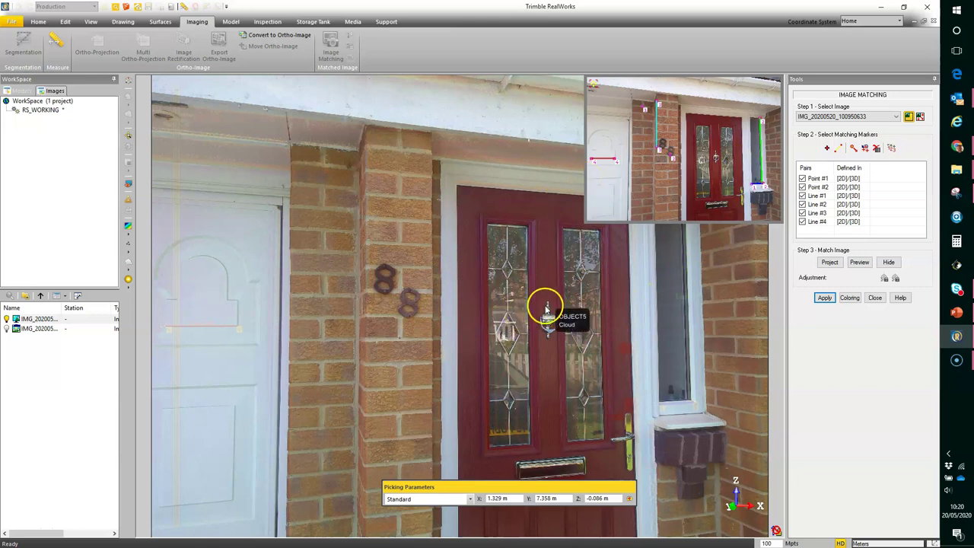
{"action": "left_click", "coordinate": [832, 264]}
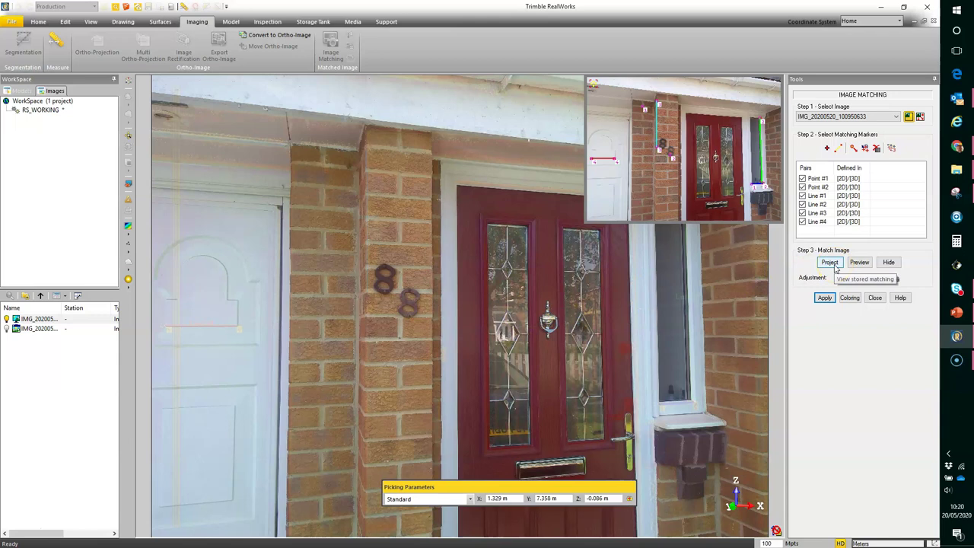
{"action": "left_click", "coordinate": [850, 298]}
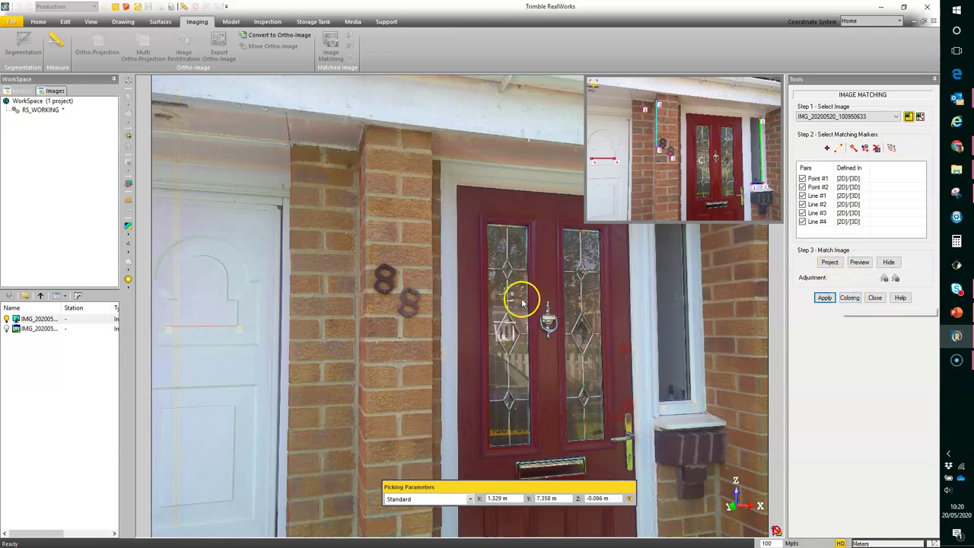
{"action": "left_click", "coordinate": [852, 301]}
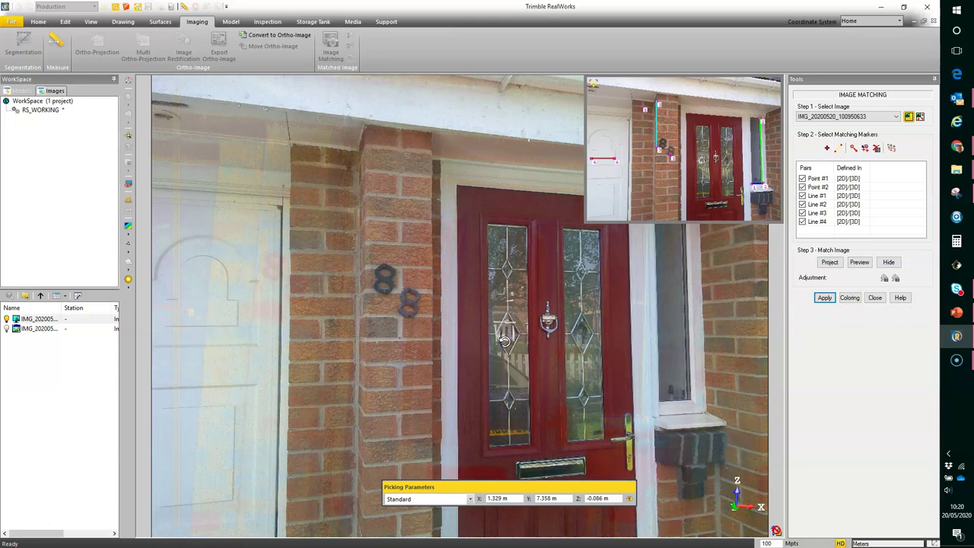
{"action": "left_click", "coordinate": [859, 262]}
{"action": "left_click", "coordinate": [717, 296]}
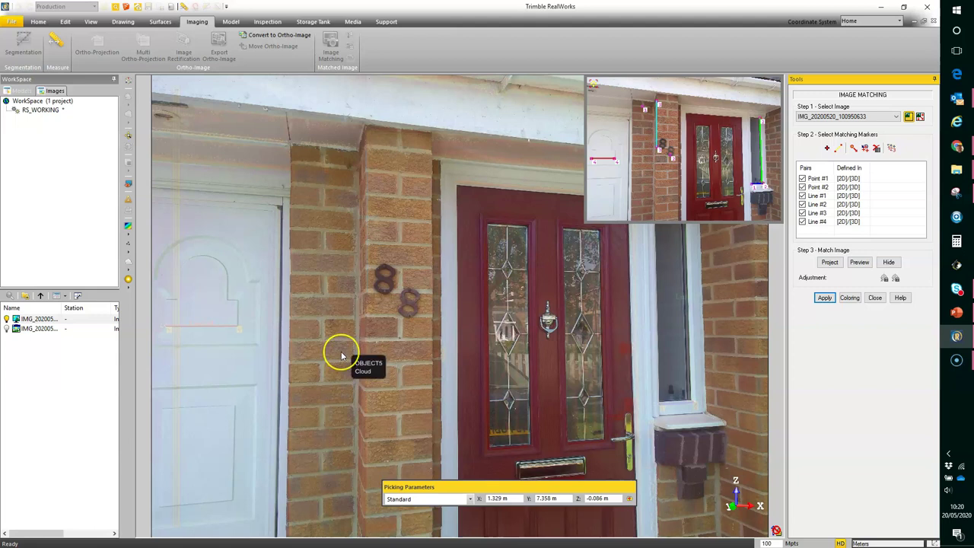
Color the point cloud from the matched photo, accepting the irreversible operation, and close Image Matching
{"action": "left_click", "coordinate": [851, 298]}
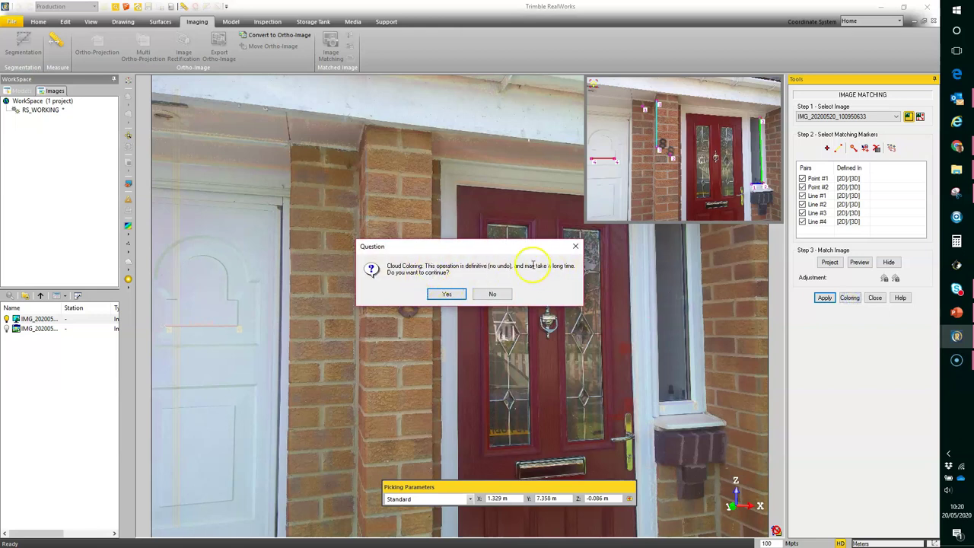
{"action": "left_click", "coordinate": [448, 295]}
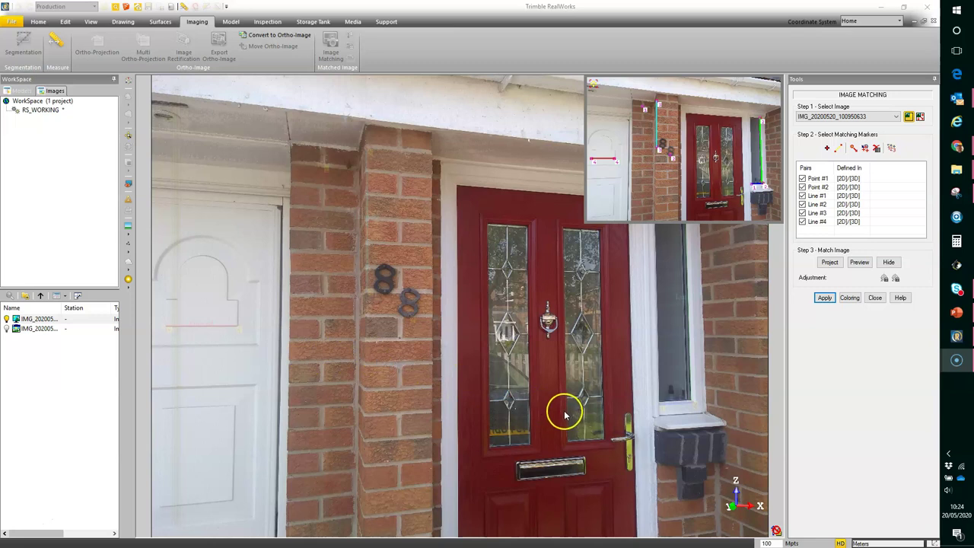
{"action": "left_click", "coordinate": [876, 298]}
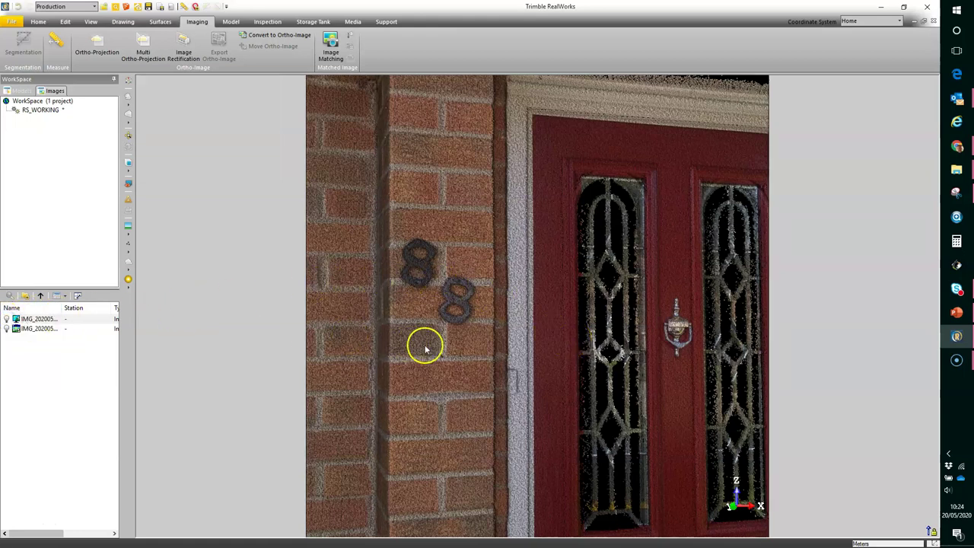
Examine the colored cloud around the front door and switch to the Top view to inspect the coloring on the roof
{"action": "scroll", "coordinate": [403, 348], "scroll_direction": "down", "scroll_amount": 6}
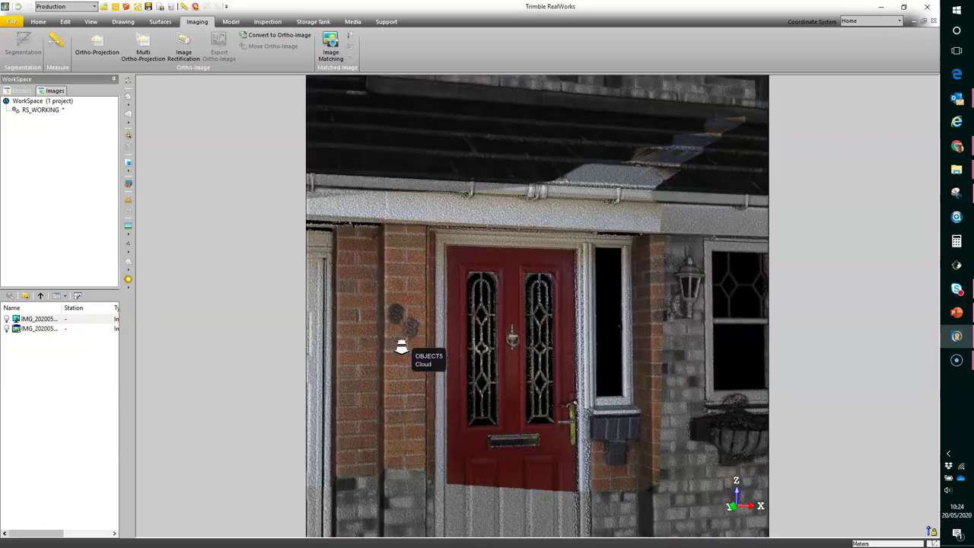
{"action": "scroll", "coordinate": [401, 346], "scroll_direction": "up", "scroll_amount": 4}
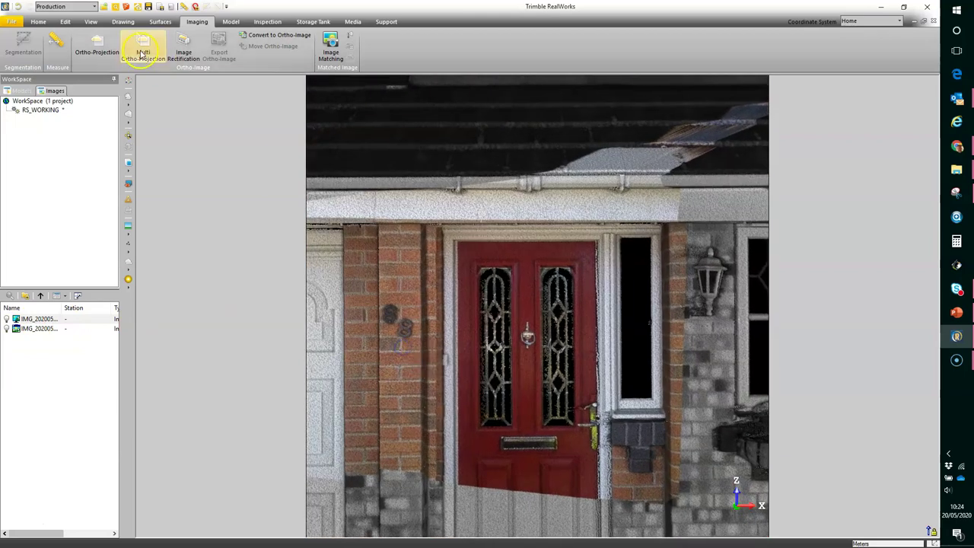
{"action": "left_click", "coordinate": [90, 22]}
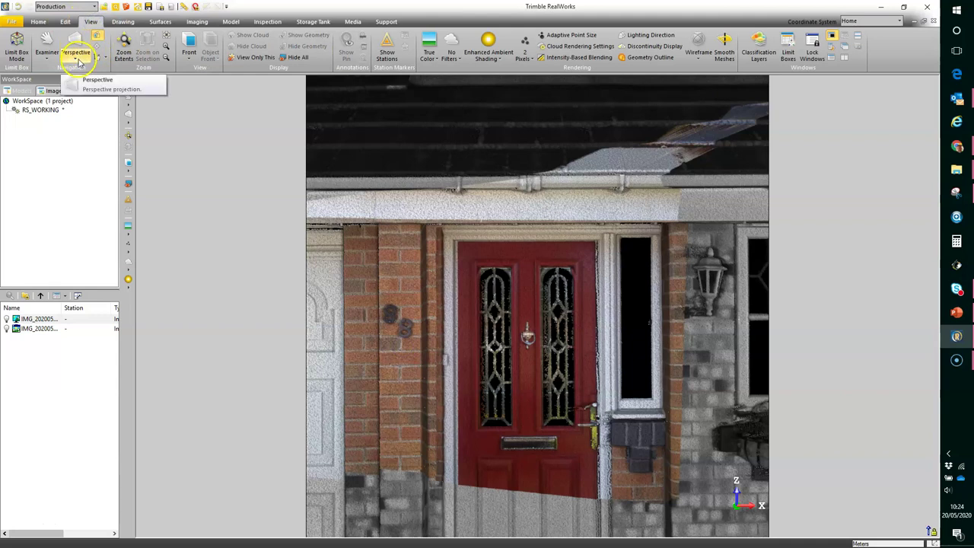
{"action": "left_click", "coordinate": [189, 60]}
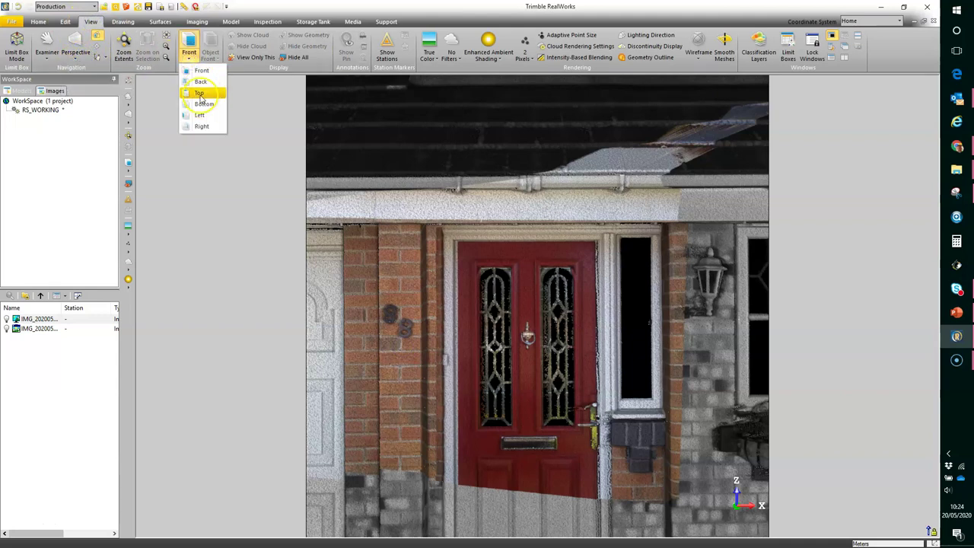
{"action": "left_click", "coordinate": [199, 93]}
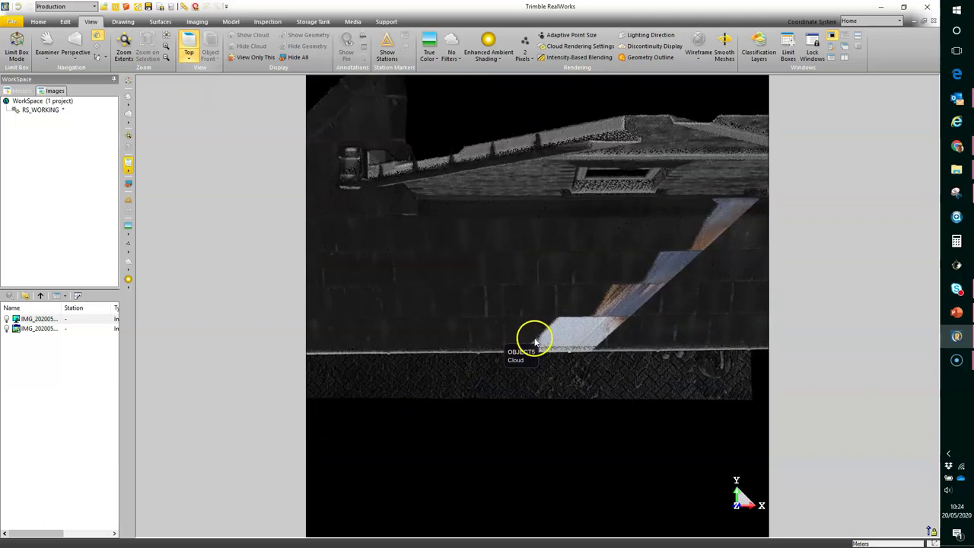
Orbit from the roof back to the front of the house and examine the coloring around the front door
{"action": "left_click_drag", "start_coordinate": [552, 340], "coordinate": [543, 285]}
{"action": "middle_click_drag", "start_coordinate": [579, 377], "coordinate": [649, 296]}
{"action": "left_click_drag", "start_coordinate": [602, 325], "coordinate": [616, 329]}
{"action": "left_click_drag", "start_coordinate": [558, 343], "coordinate": [538, 349]}
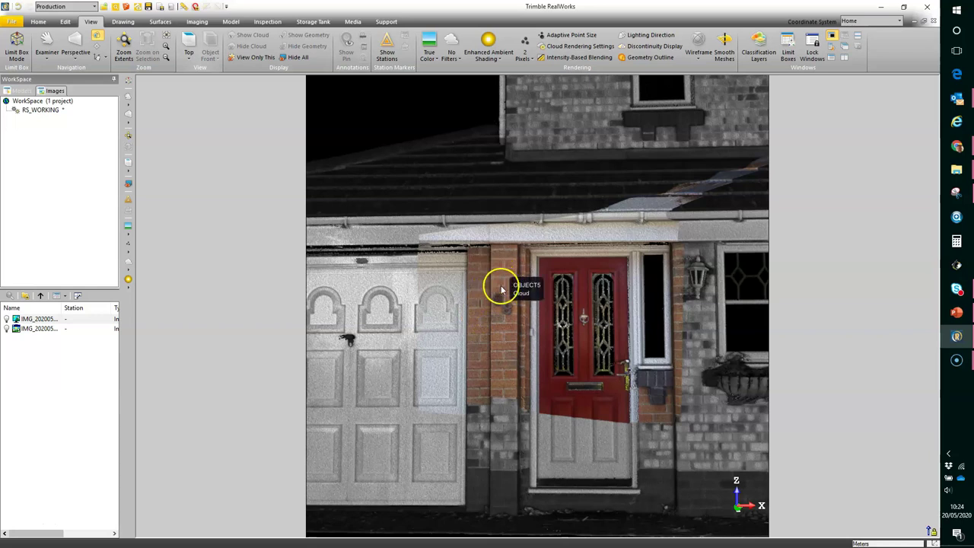
{"action": "left_click_drag", "start_coordinate": [526, 326], "coordinate": [567, 328]}
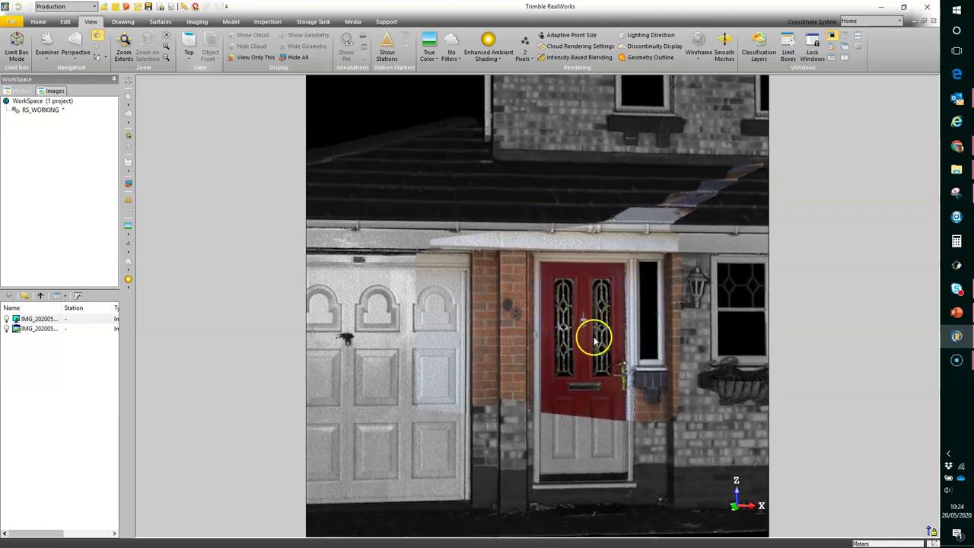
{"action": "scroll", "coordinate": [595, 340], "scroll_direction": "up", "scroll_amount": 4}
{"action": "mouse_move", "coordinate": [586, 339]}
{"action": "left_mouse_down"}
{"action": "mouse_move", "coordinate": [564, 336]}
{"action": "mouse_move", "coordinate": [588, 338]}
{"action": "left_mouse_up"}
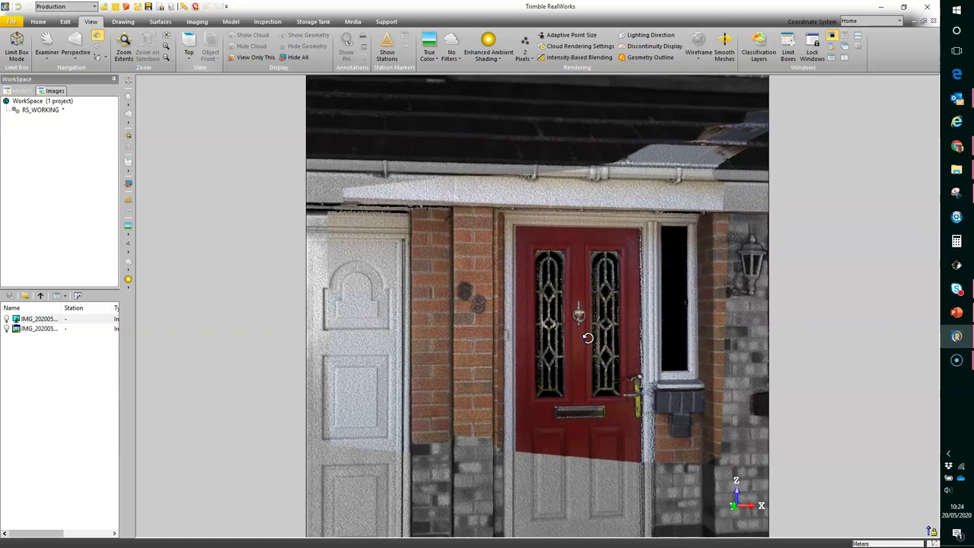
Examine the colored cloud up close at the house number, brick pillars, door handle and side window
{"action": "scroll", "coordinate": [462, 314], "scroll_direction": "up", "scroll_amount": 3}
{"action": "middle_click_drag", "start_coordinate": [457, 305], "coordinate": [501, 307]}
{"action": "left_click_drag", "start_coordinate": [500, 306], "coordinate": [480, 294]}
{"action": "left_click_drag", "start_coordinate": [431, 236], "coordinate": [641, 253]}
{"action": "middle_click_drag", "start_coordinate": [609, 261], "coordinate": [482, 268]}
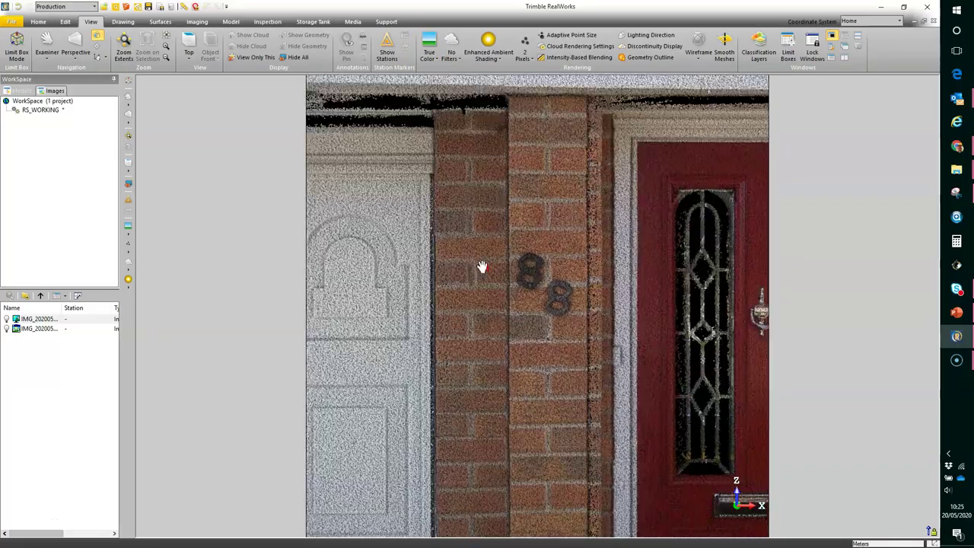
{"action": "middle_click_drag", "start_coordinate": [583, 279], "coordinate": [458, 282]}
{"action": "middle_click_drag", "start_coordinate": [577, 312], "coordinate": [444, 274]}
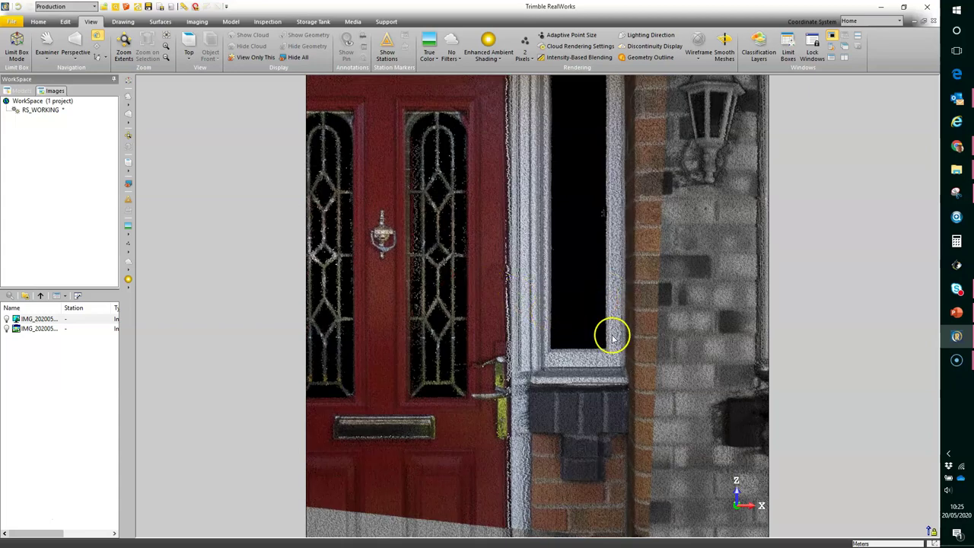
{"action": "mouse_move", "coordinate": [614, 337]}
{"action": "left_mouse_down"}
{"action": "mouse_move", "coordinate": [602, 320]}
{"action": "mouse_move", "coordinate": [622, 335]}
{"action": "left_mouse_up"}
{"action": "middle_click_drag", "start_coordinate": [598, 326], "coordinate": [563, 265]}
{"action": "scroll", "coordinate": [547, 352], "scroll_direction": "up", "scroll_amount": 1}
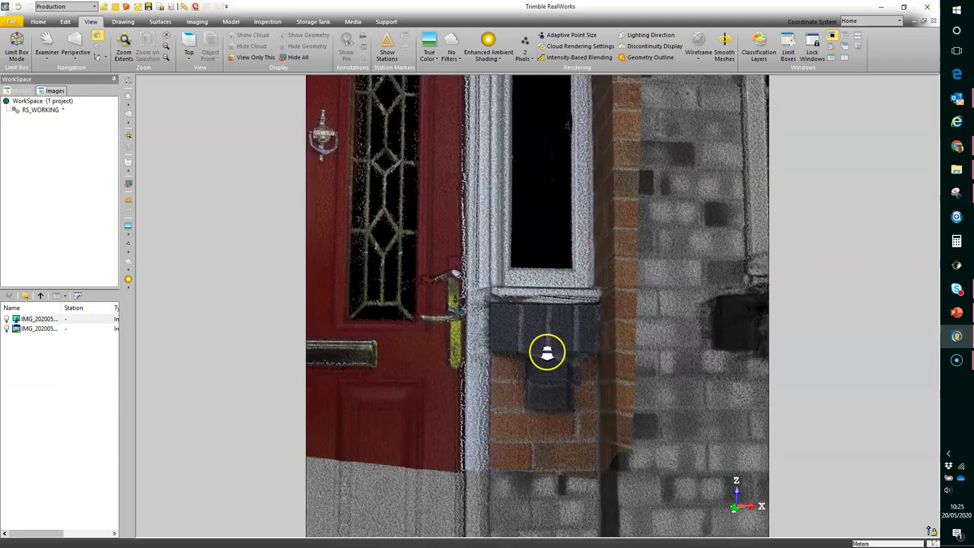
{"action": "left_click_drag", "start_coordinate": [547, 352], "coordinate": [541, 341]}
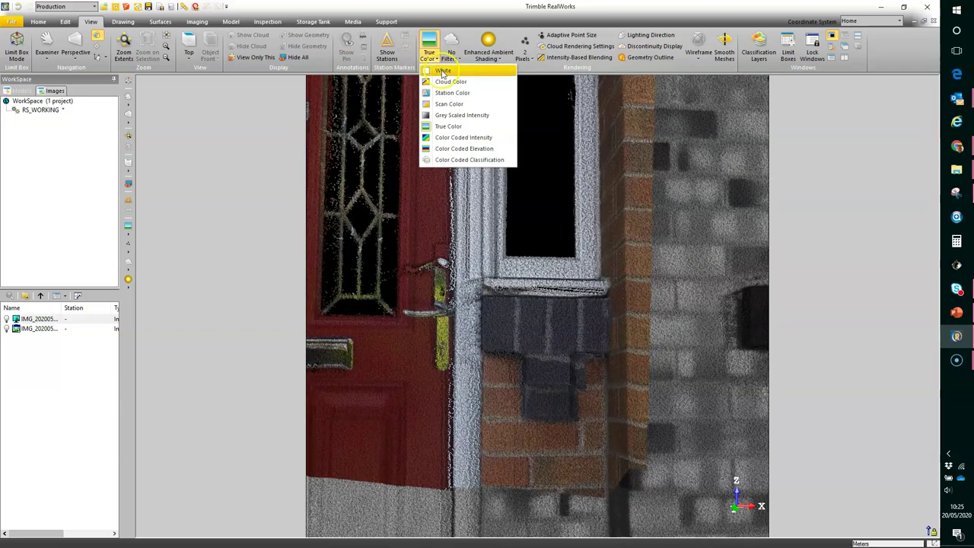
Render the cloud in White and examine the uncolored door, brickwork and house number
{"action": "left_click", "coordinate": [442, 71]}
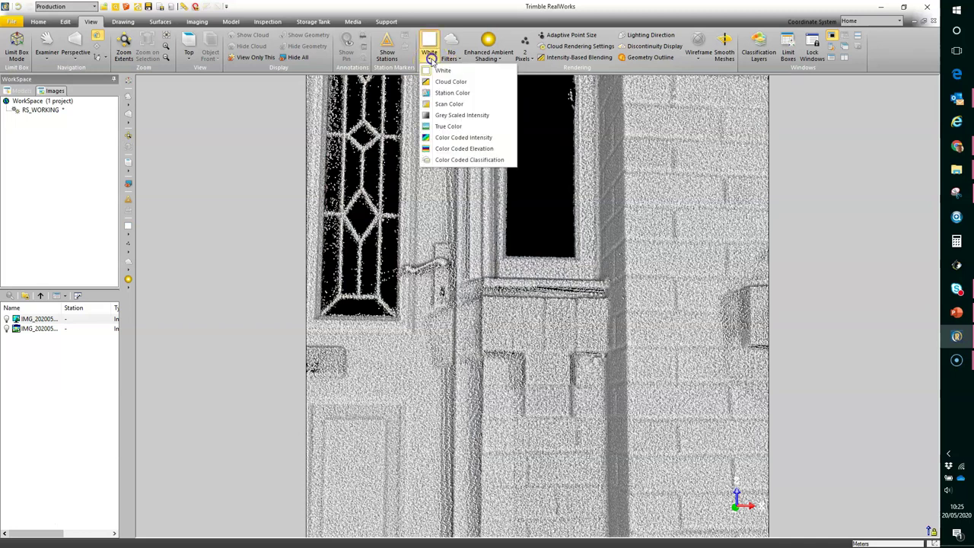
{"action": "left_click", "coordinate": [463, 128]}
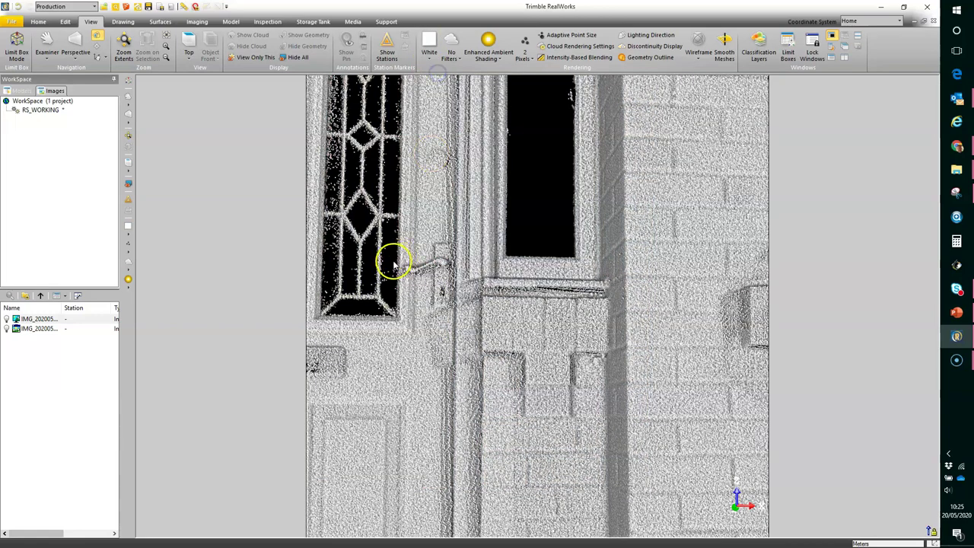
{"action": "middle_click_drag", "start_coordinate": [497, 261], "coordinate": [544, 257]}
{"action": "scroll", "coordinate": [537, 259], "scroll_direction": "down", "scroll_amount": 4}
{"action": "middle_click_drag", "start_coordinate": [447, 294], "coordinate": [525, 330]}
{"action": "middle_click_drag", "start_coordinate": [434, 207], "coordinate": [482, 294]}
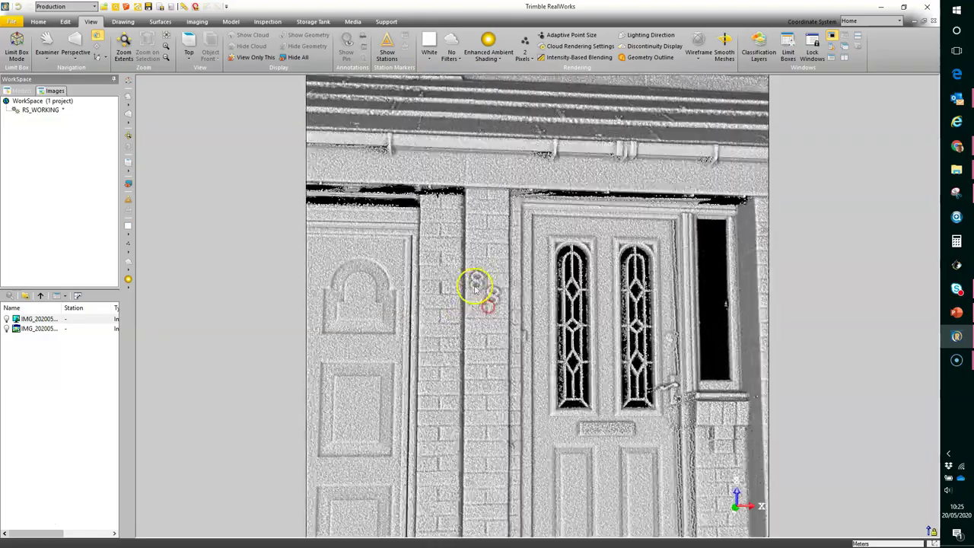
{"action": "scroll", "coordinate": [487, 295], "scroll_direction": "up", "scroll_amount": 5}
Set the cloud rendering back to True Color and examine the brick pillars and the adjoining garage door
{"action": "left_click", "coordinate": [430, 58]}
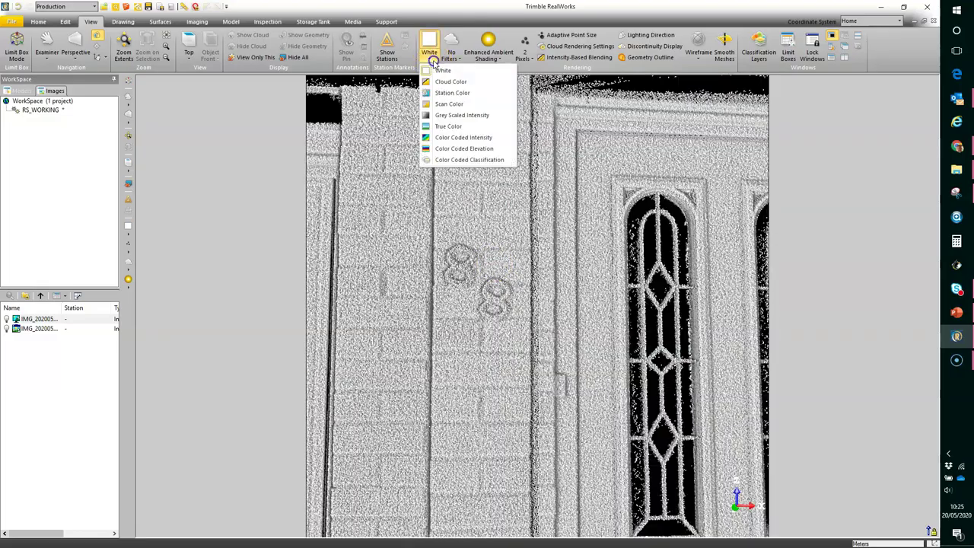
{"action": "left_click", "coordinate": [451, 126]}
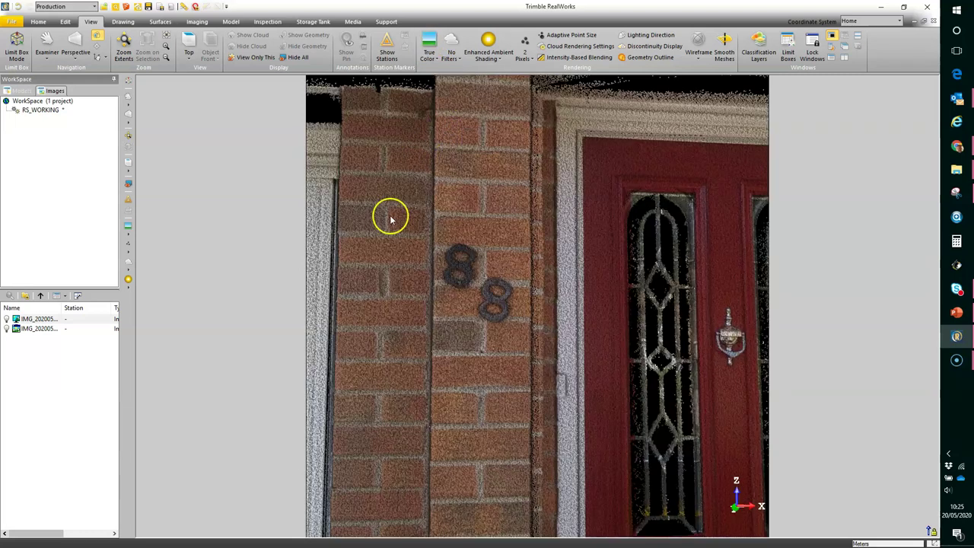
{"action": "middle_click_drag", "start_coordinate": [410, 226], "coordinate": [474, 220]}
{"action": "middle_click_drag", "start_coordinate": [416, 262], "coordinate": [517, 249]}
{"action": "middle_click_drag", "start_coordinate": [404, 278], "coordinate": [444, 266]}
{"action": "left_click", "coordinate": [508, 97]}
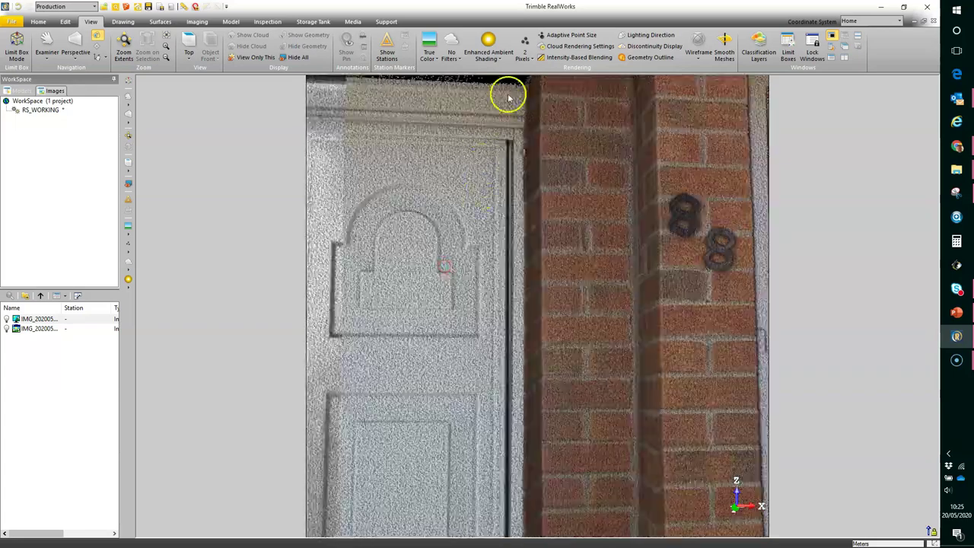
Alternate the rendering between White and True Color twice to compare the garage door panels and brick joints, ending in True Color
{"action": "left_click", "coordinate": [426, 58]}
{"action": "left_click", "coordinate": [441, 71]}
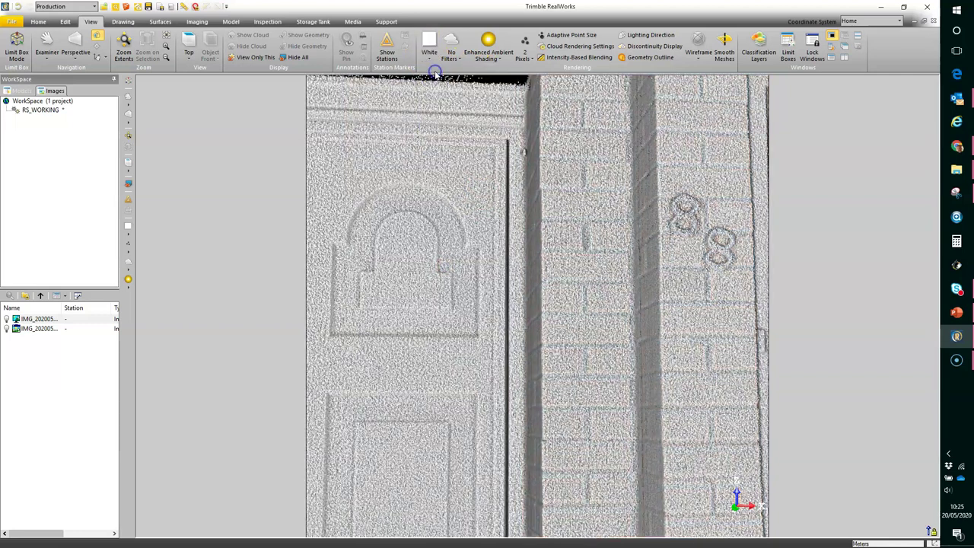
{"action": "left_click", "coordinate": [434, 61]}
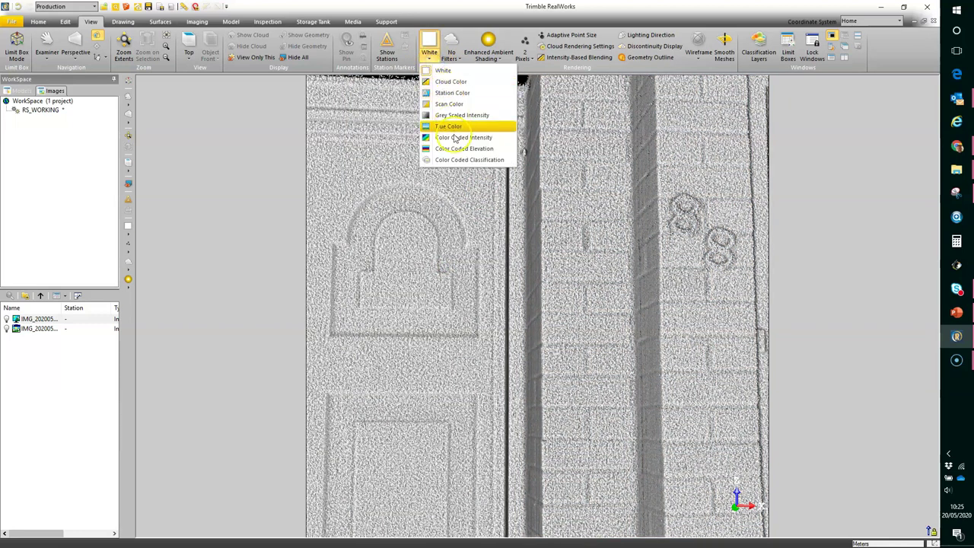
{"action": "left_click", "coordinate": [453, 128]}
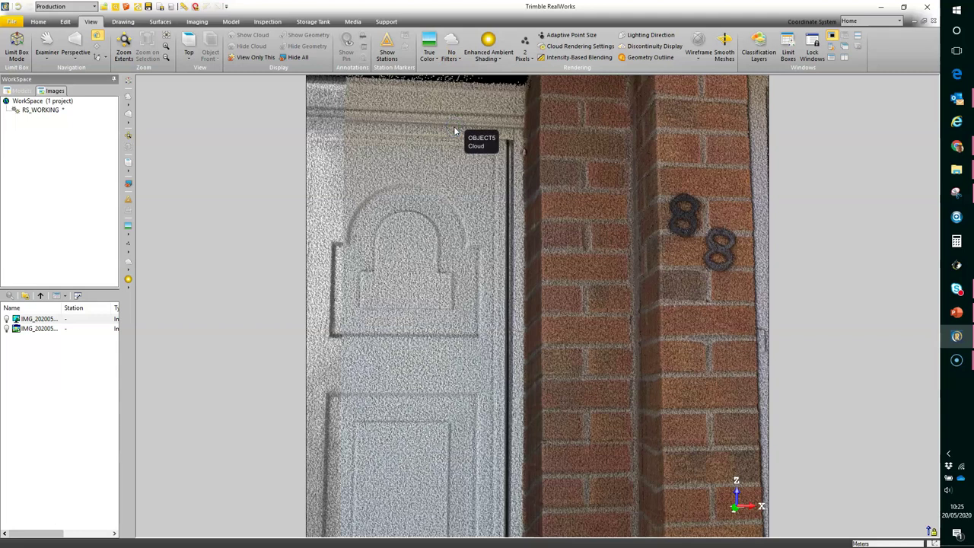
{"action": "scroll", "coordinate": [543, 239], "scroll_direction": "up", "scroll_amount": 1}
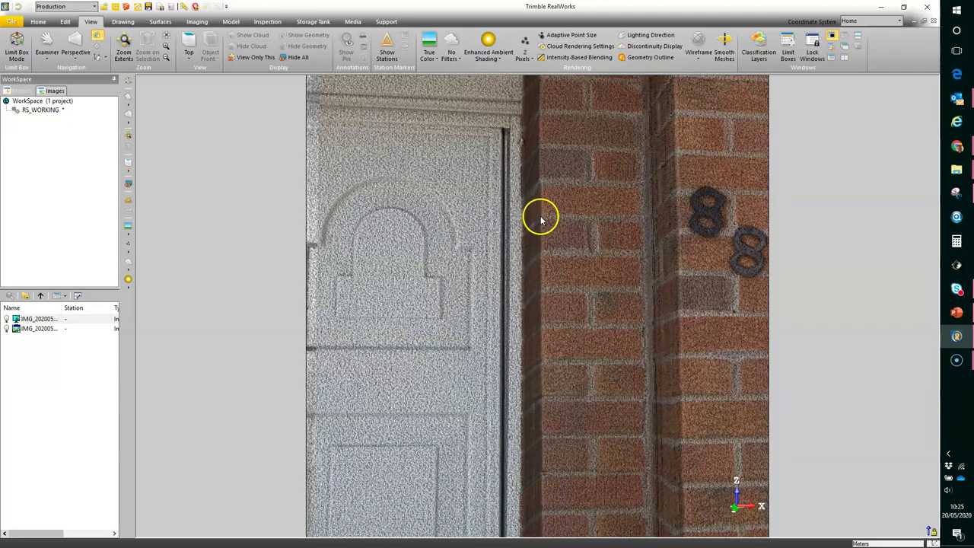
{"action": "left_click", "coordinate": [430, 55]}
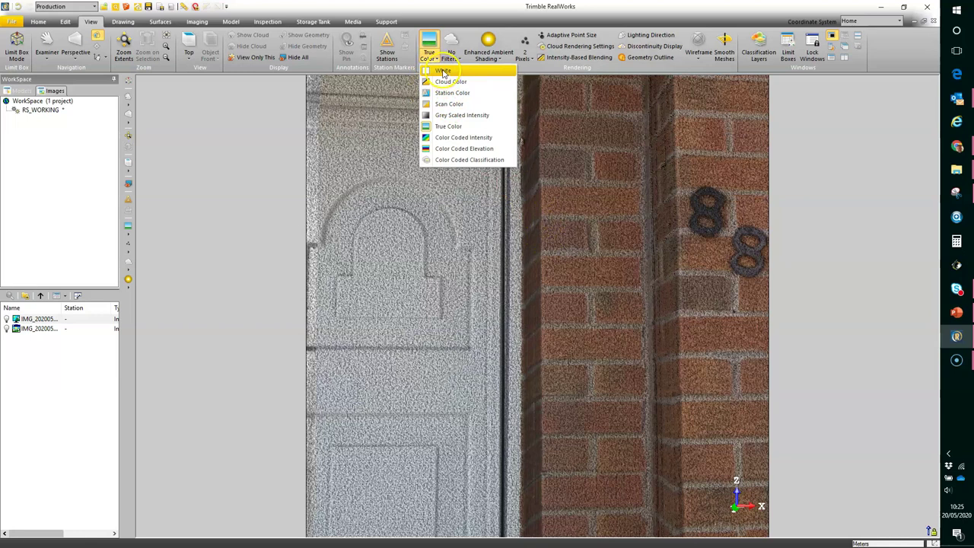
{"action": "left_click", "coordinate": [444, 71]}
{"action": "left_click", "coordinate": [430, 55]}
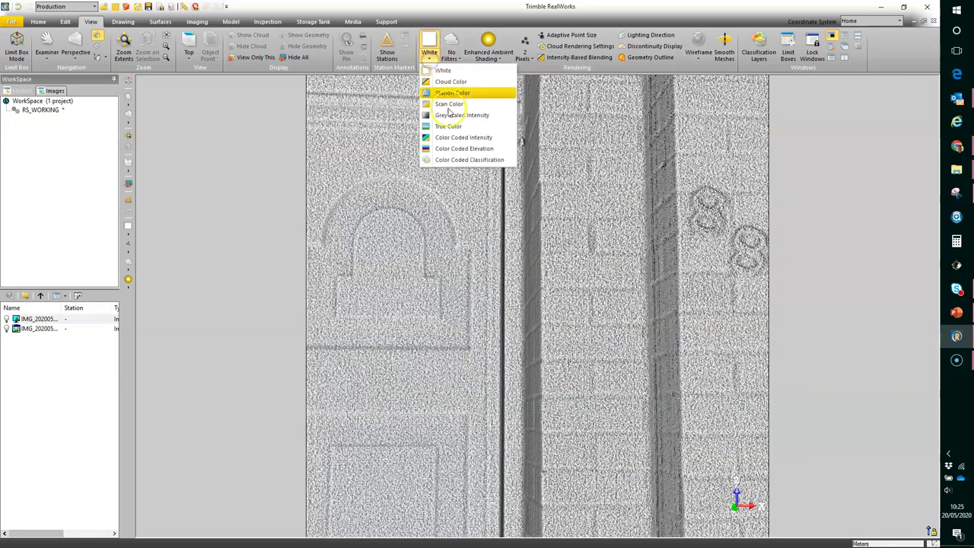
{"action": "left_click", "coordinate": [457, 128]}
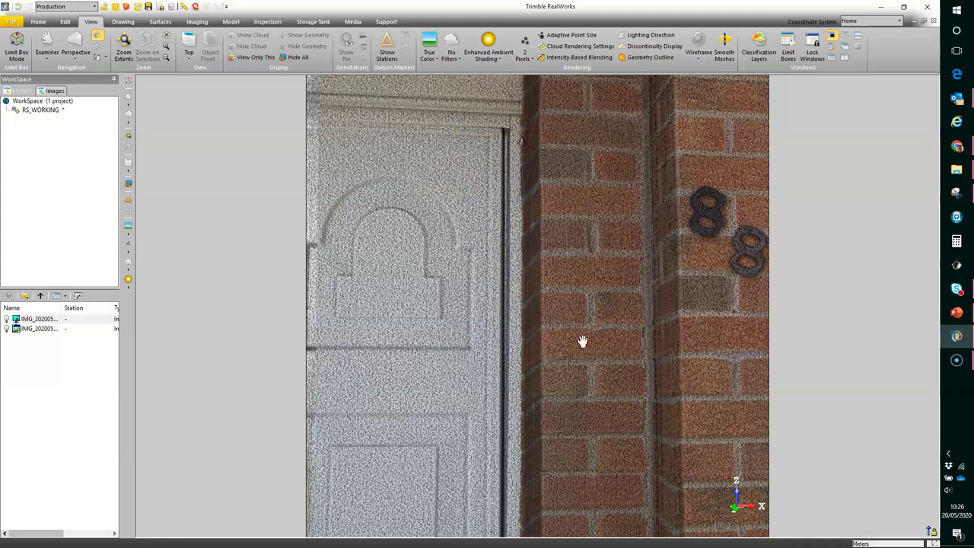
Examine the extent of the photo coloring across the front door, garage door, porch and roof, both from afar and up close
{"action": "left_click_drag", "start_coordinate": [583, 342], "coordinate": [520, 340]}
{"action": "scroll", "coordinate": [520, 340], "scroll_direction": "down", "scroll_amount": 4}
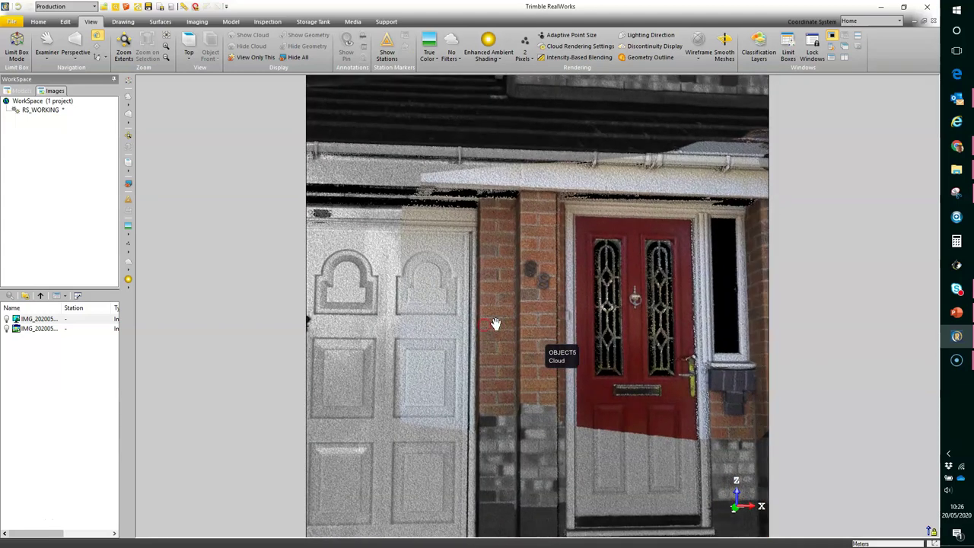
{"action": "left_click", "coordinate": [532, 317]}
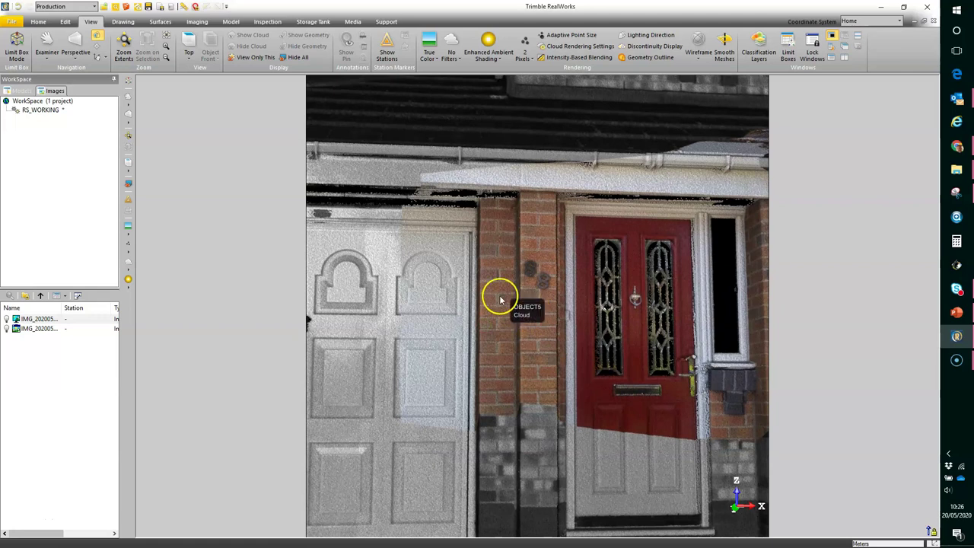
{"action": "middle_click_drag", "start_coordinate": [531, 302], "coordinate": [517, 303]}
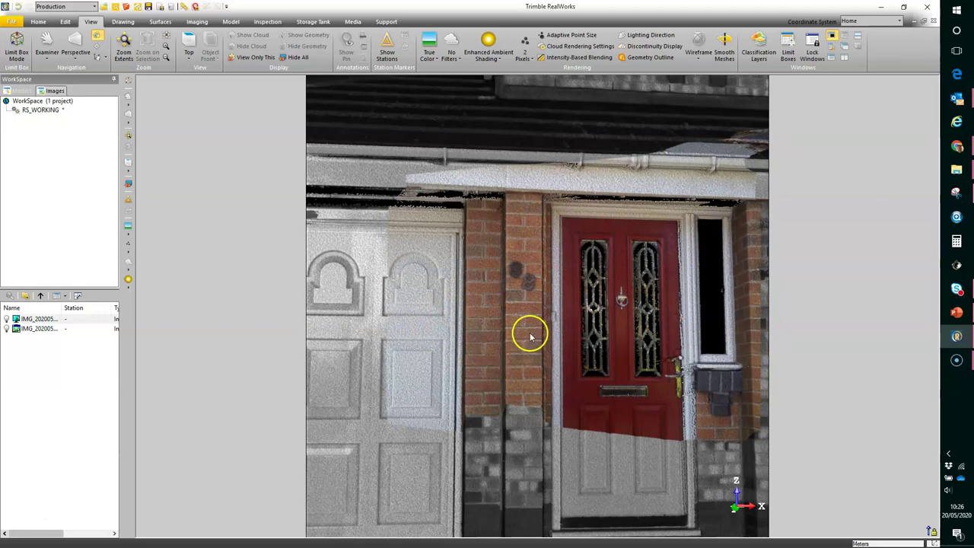
{"action": "mouse_move", "coordinate": [531, 332]}
{"action": "left_mouse_down"}
{"action": "mouse_move", "coordinate": [551, 340]}
{"action": "mouse_move", "coordinate": [505, 342]}
{"action": "mouse_move", "coordinate": [534, 342]}
{"action": "left_mouse_up"}
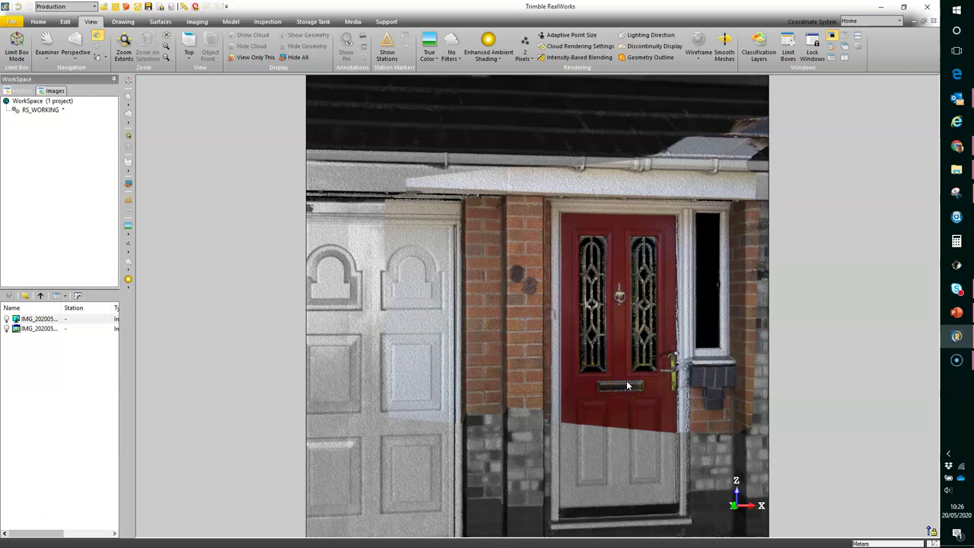
{"action": "scroll", "coordinate": [625, 386], "scroll_direction": "down", "scroll_amount": 4}
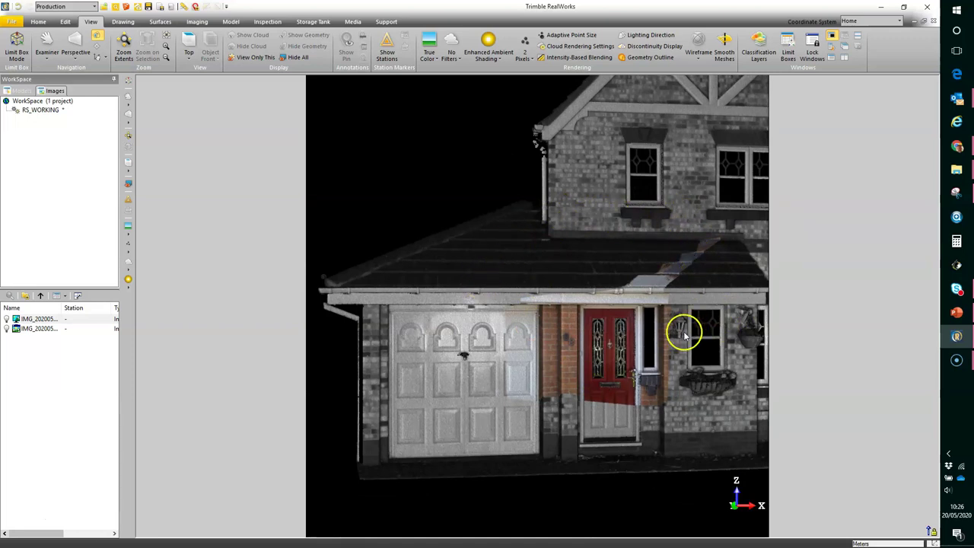
{"action": "middle_click_drag", "start_coordinate": [676, 333], "coordinate": [663, 333]}
{"action": "scroll", "coordinate": [606, 364], "scroll_direction": "up", "scroll_amount": 4}
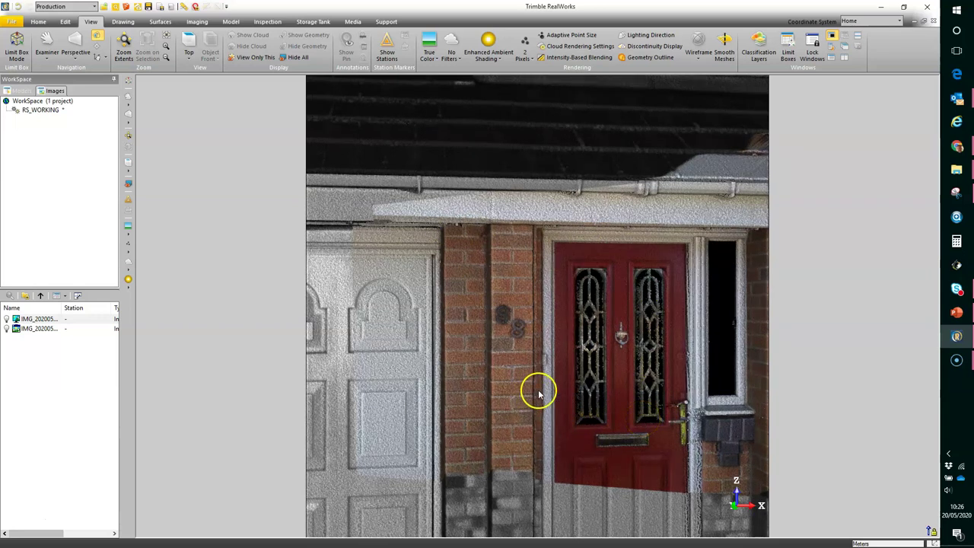
{"action": "middle_click_drag", "start_coordinate": [529, 392], "coordinate": [516, 391]}
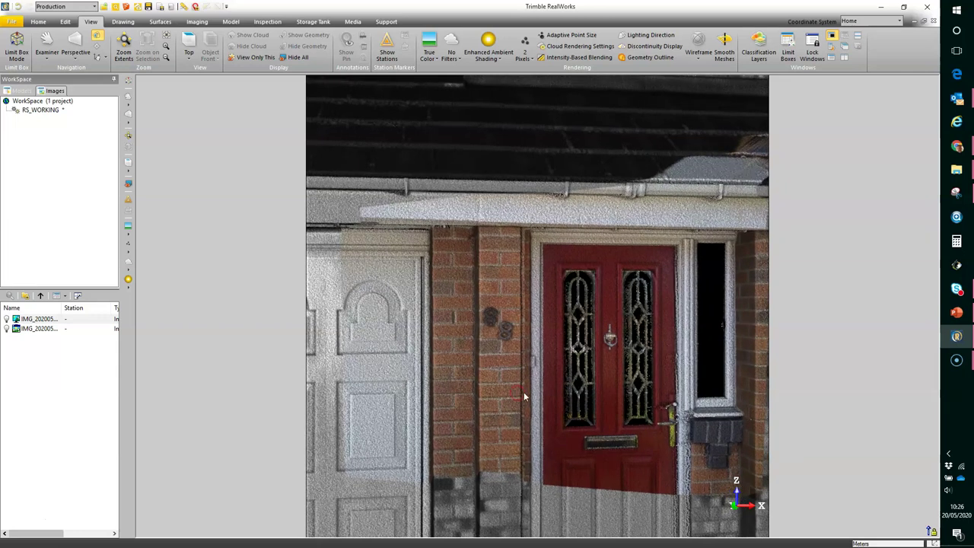
{"action": "scroll", "coordinate": [525, 392], "scroll_direction": "down", "scroll_amount": 1}
{"action": "scroll", "coordinate": [528, 393], "scroll_direction": "down", "scroll_amount": 2}
{"action": "left_click_drag", "start_coordinate": [602, 386], "coordinate": [580, 383]}
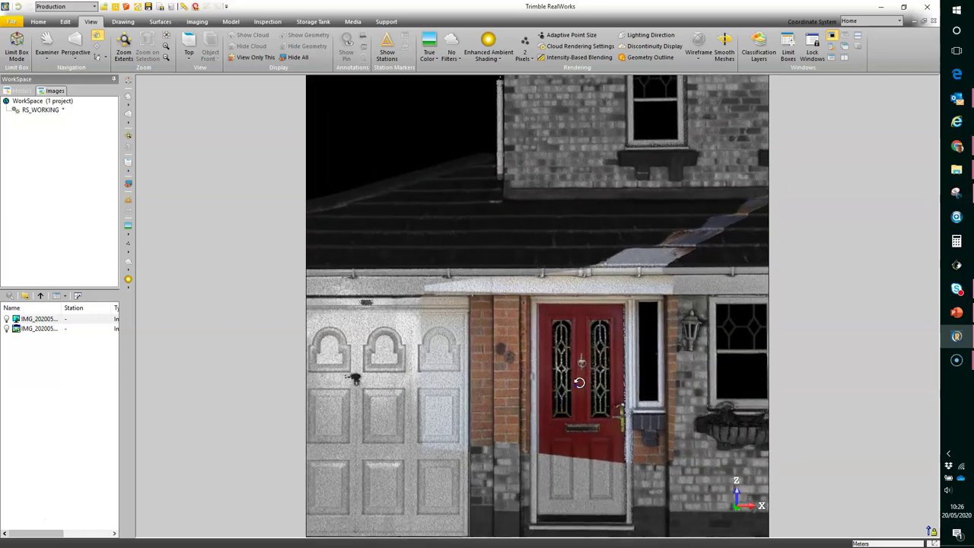
{"action": "middle_click_drag", "start_coordinate": [566, 338], "coordinate": [550, 282]}
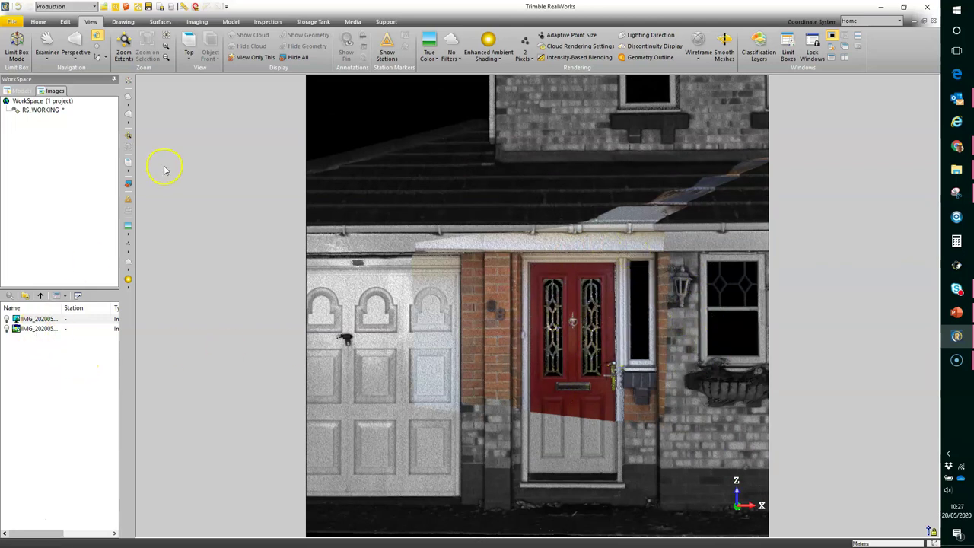
Start Image Matching for the second front door photo, IMG_20200520_100958335, with the front door and garage in view
{"action": "left_click", "coordinate": [48, 332]}
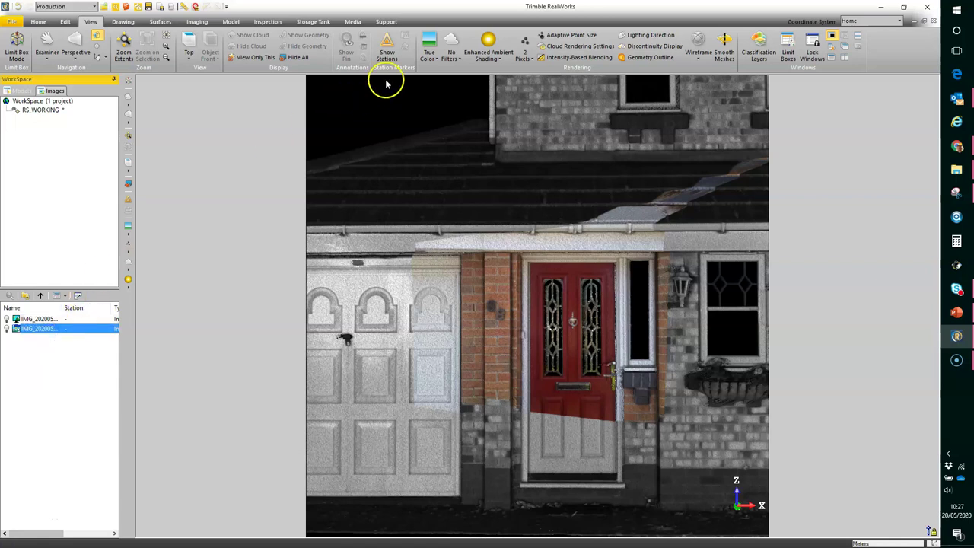
{"action": "left_click", "coordinate": [199, 22]}
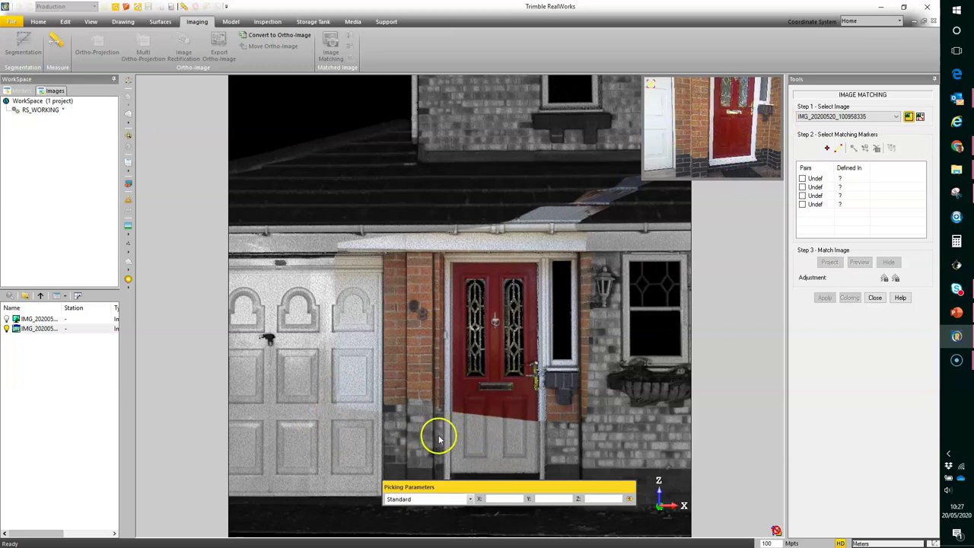
{"action": "middle_click_drag", "start_coordinate": [456, 431], "coordinate": [494, 390]}
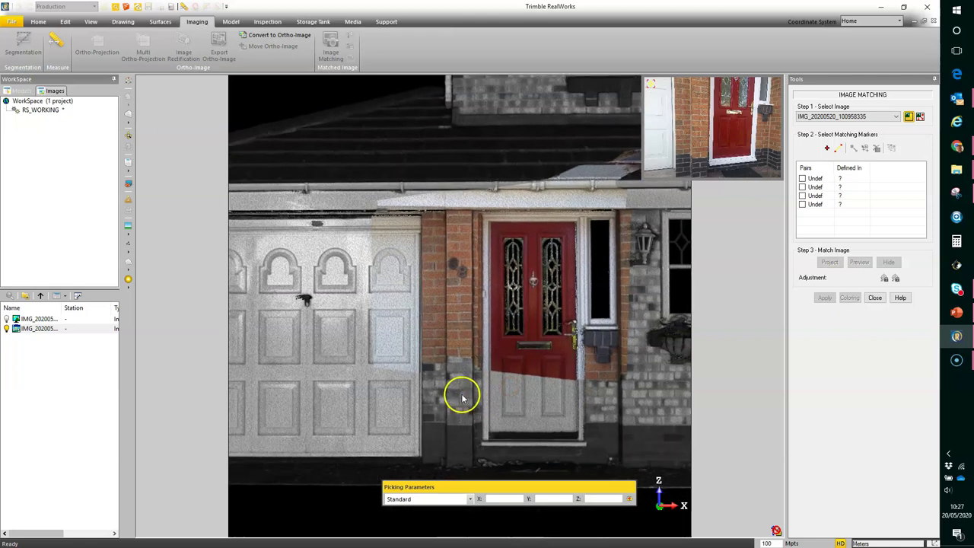
{"action": "left_click_drag", "start_coordinate": [463, 396], "coordinate": [427, 404]}
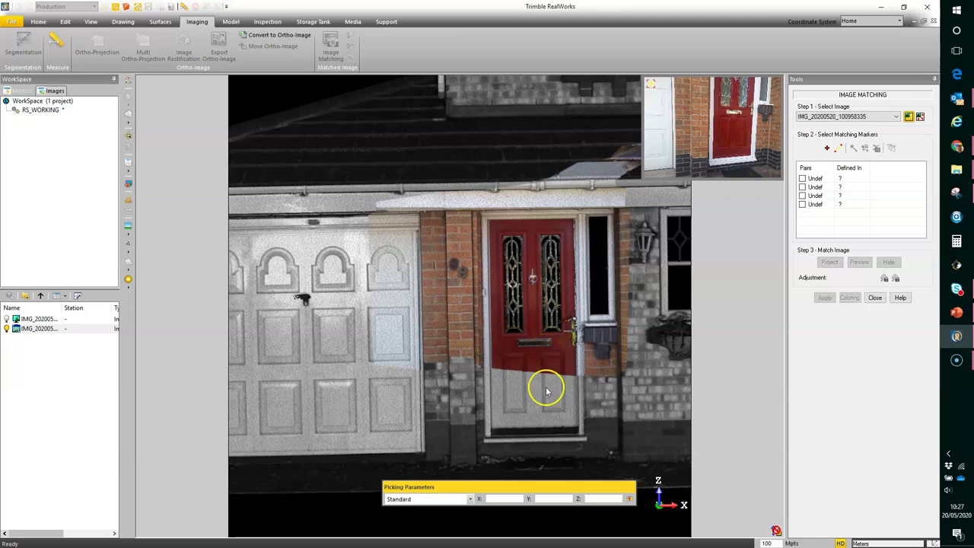
{"action": "scroll", "coordinate": [547, 392], "scroll_direction": "down", "scroll_amount": 1}
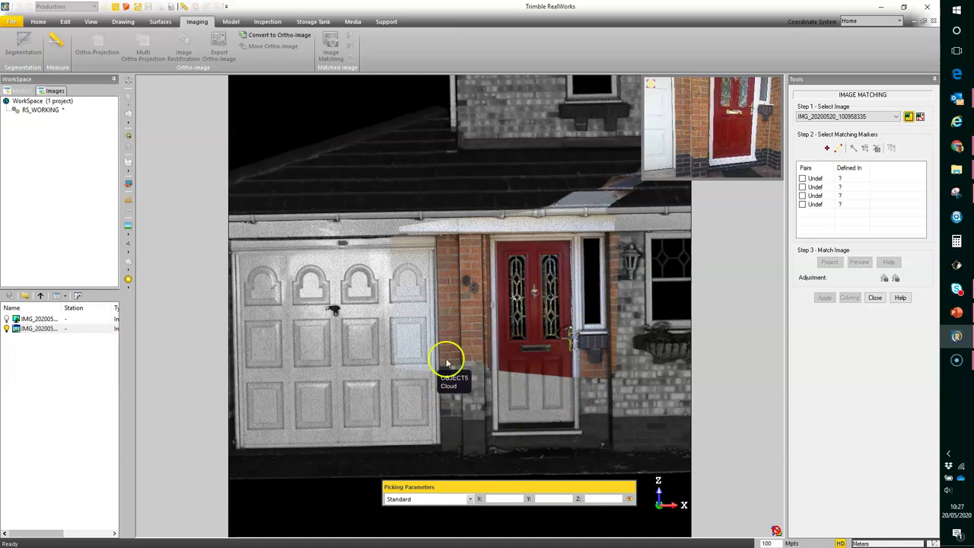
{"action": "scroll", "coordinate": [479, 353], "scroll_direction": "down", "scroll_amount": 1}
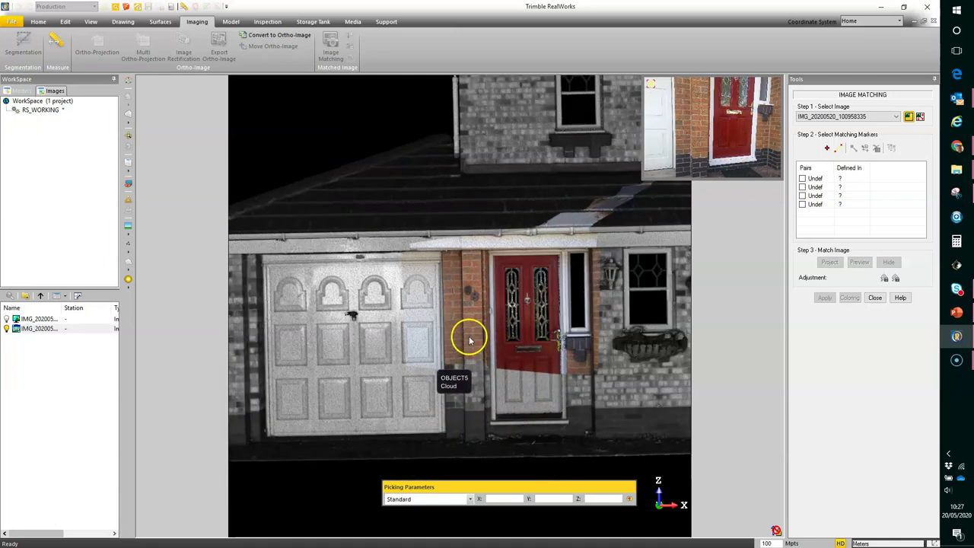